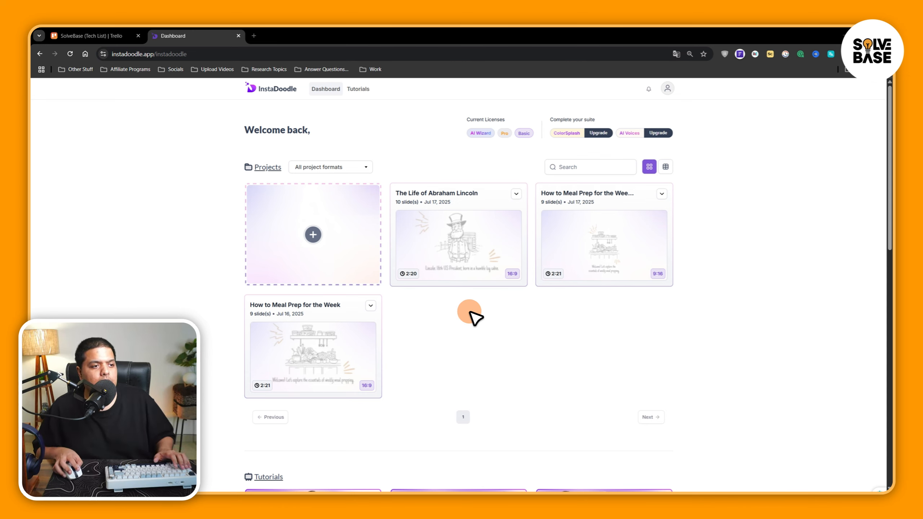
# Start a new project in AI Wizard mode using the suggested idea "The Life of Abraham Lincoln".
pyautogui.click(313, 235)
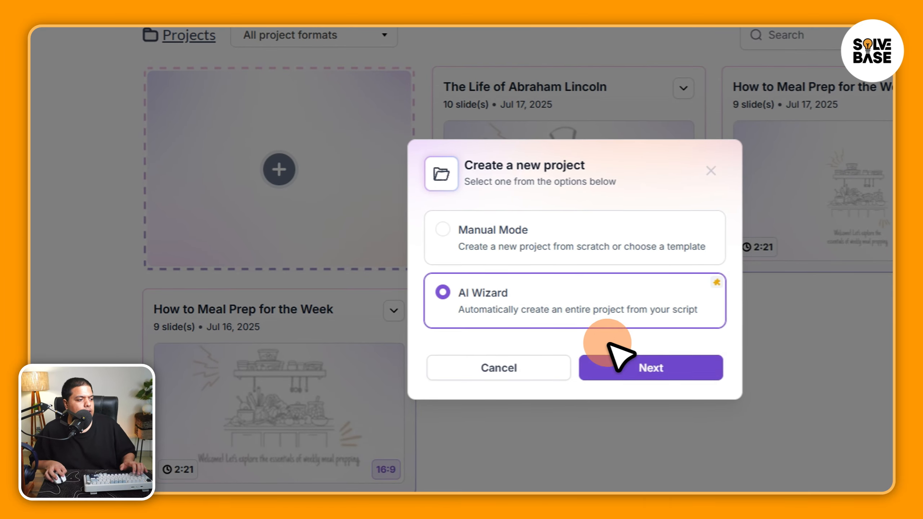
pyautogui.click(523, 248)
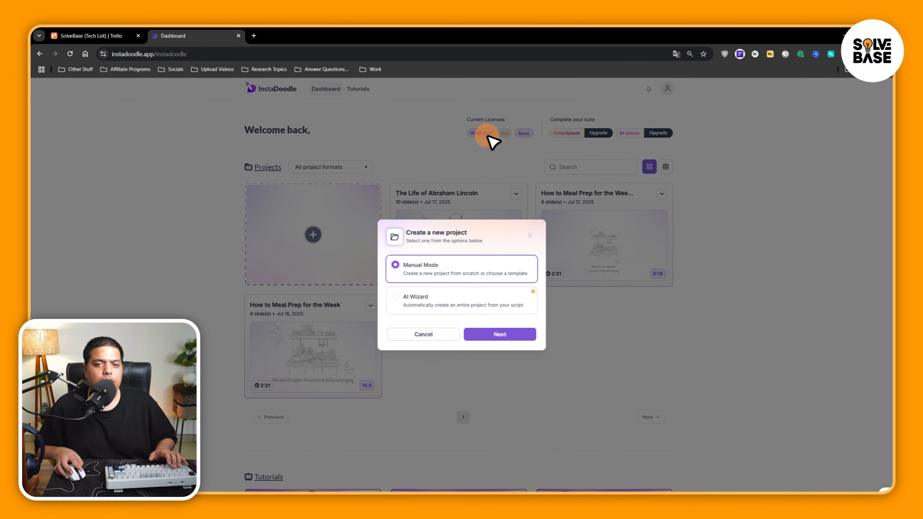
pyautogui.click(444, 302)
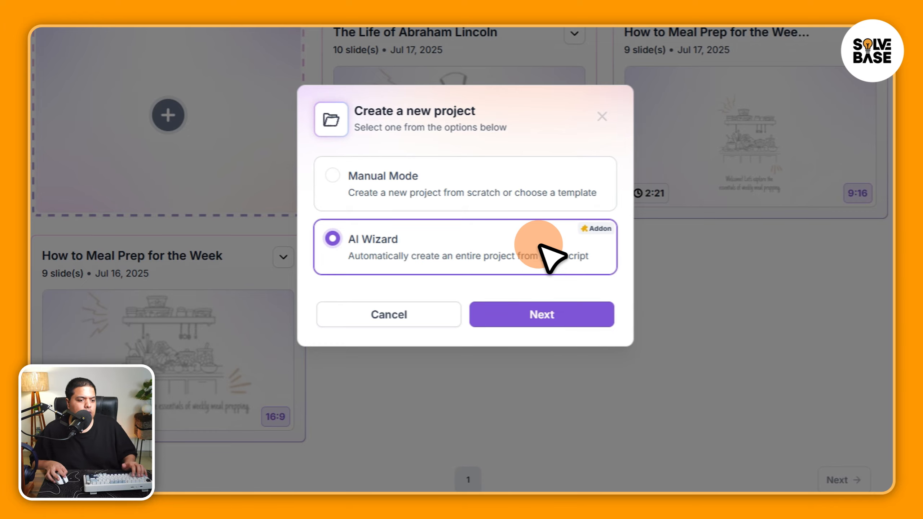
pyautogui.click(542, 315)
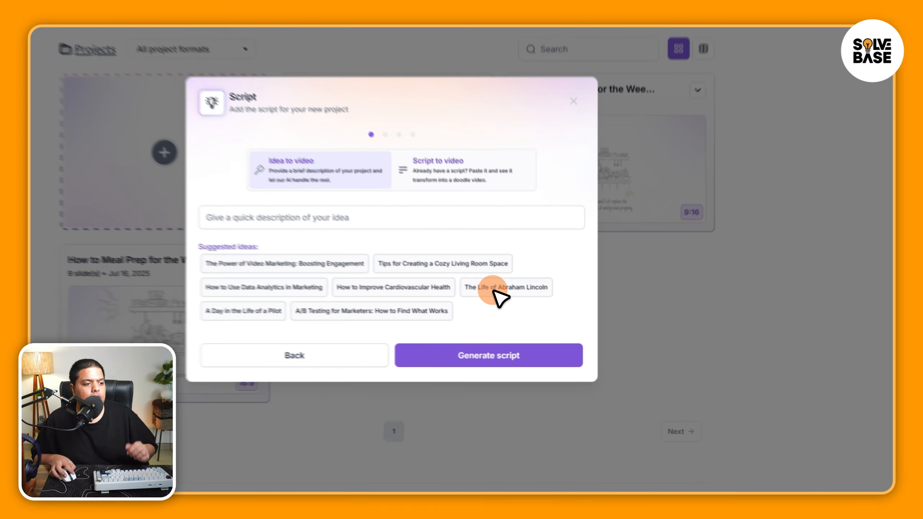
pyautogui.click(529, 325)
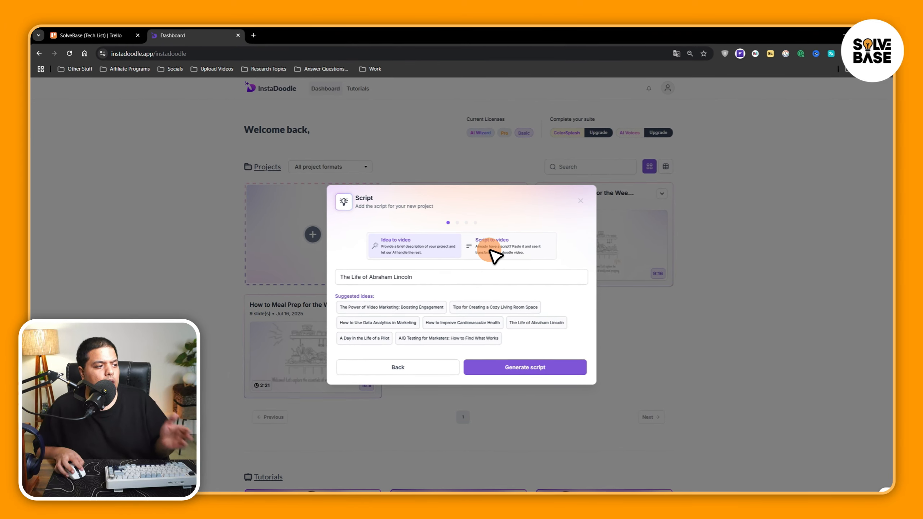
pyautogui.click(492, 248)
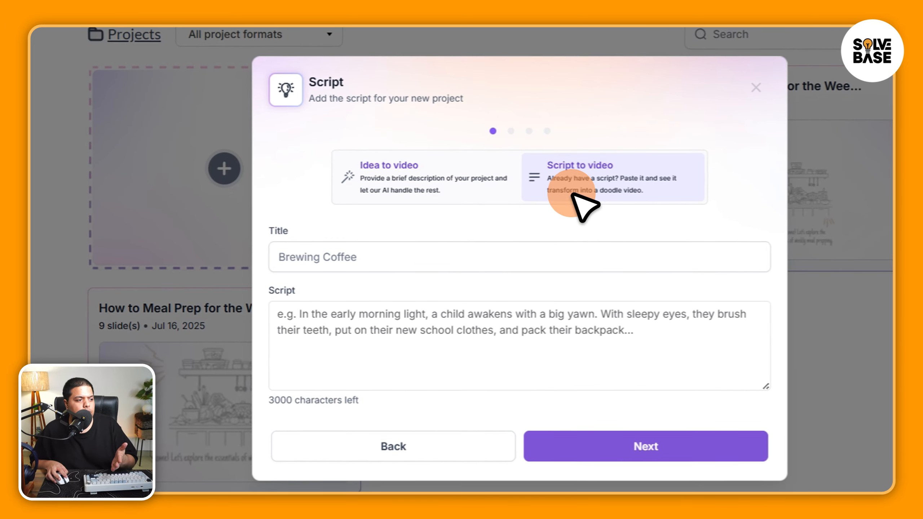
pyautogui.click(360, 256)
pyautogui.click(355, 325)
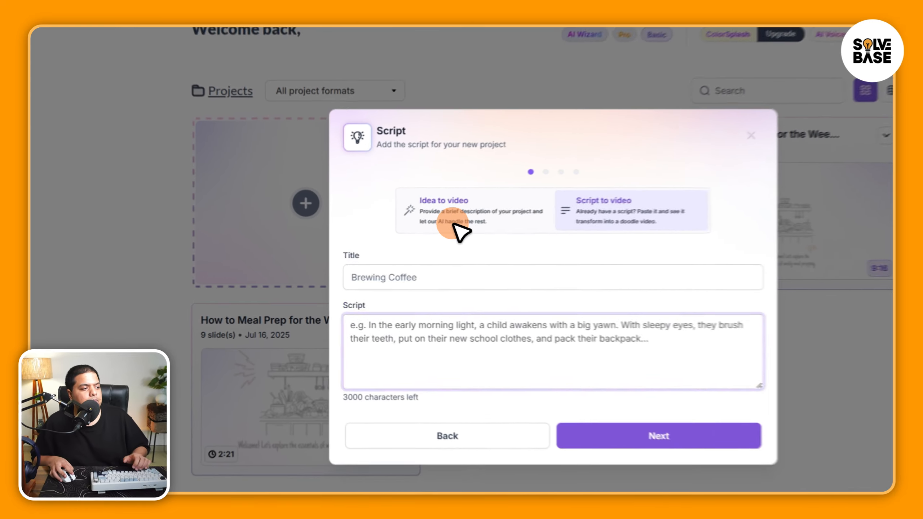
pyautogui.click(409, 239)
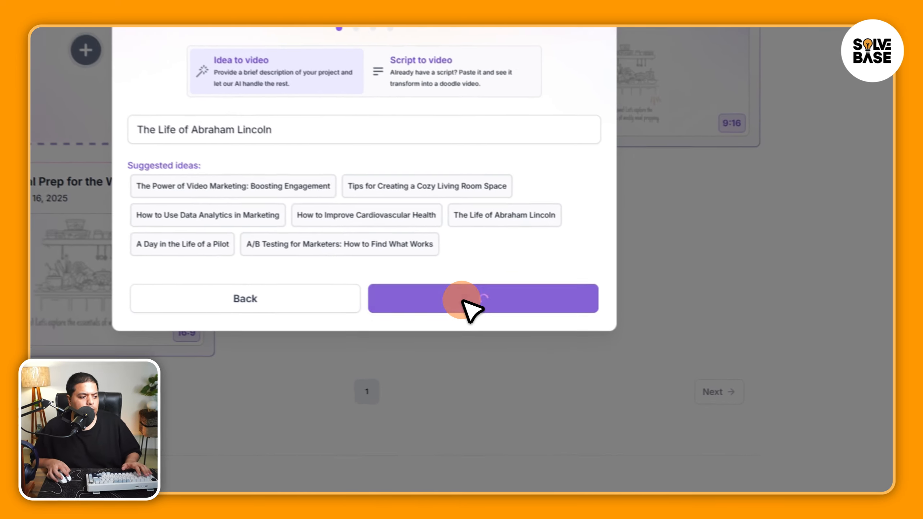
# Generate the script from the idea, read it through and proceed to the slide review.
pyautogui.click(516, 372)
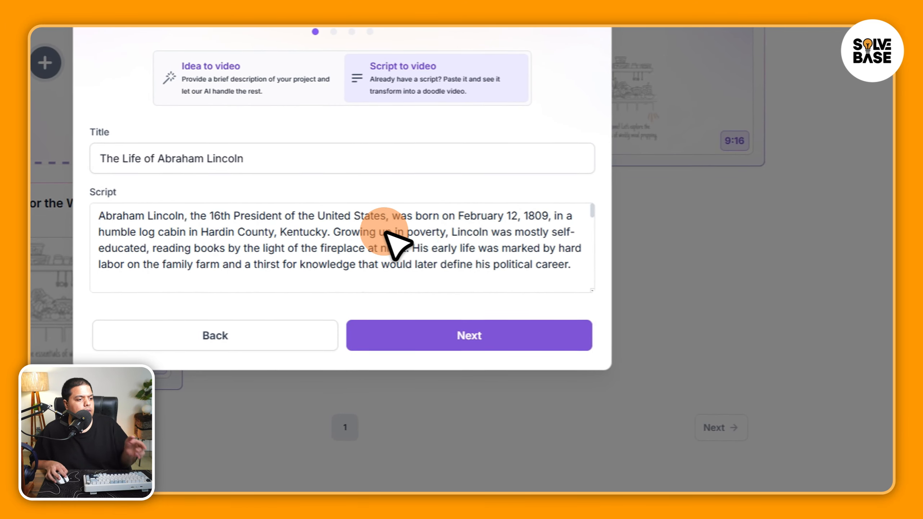
pyautogui.scroll(-10, 592, 217)
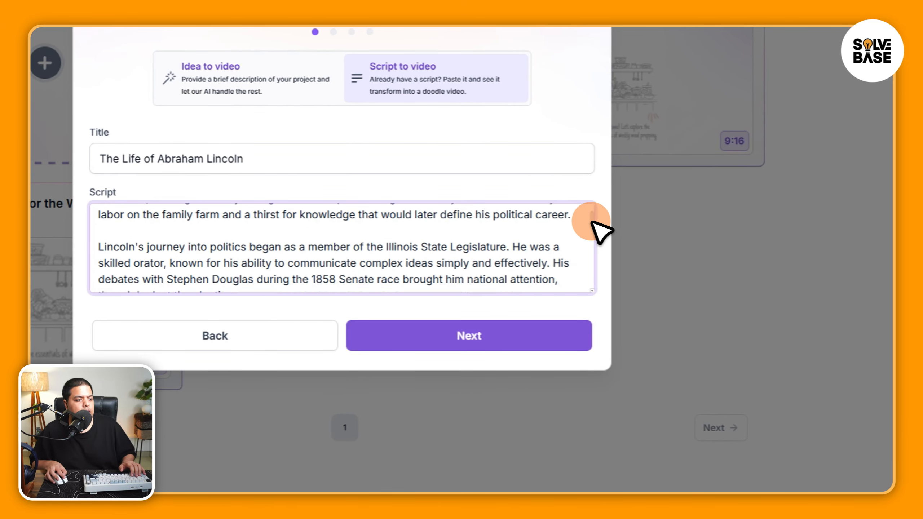
pyautogui.scroll(-5, 582, 329)
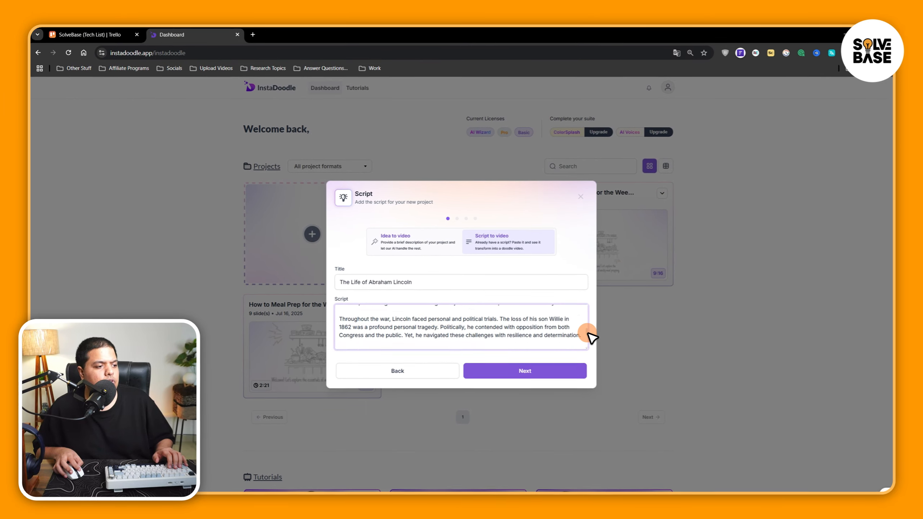
pyautogui.scroll(15, 593, 327)
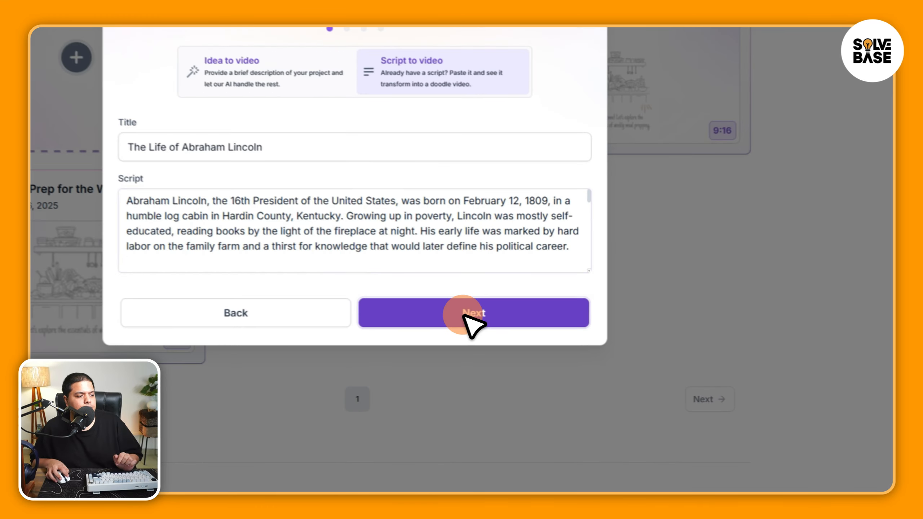
pyautogui.click(519, 365)
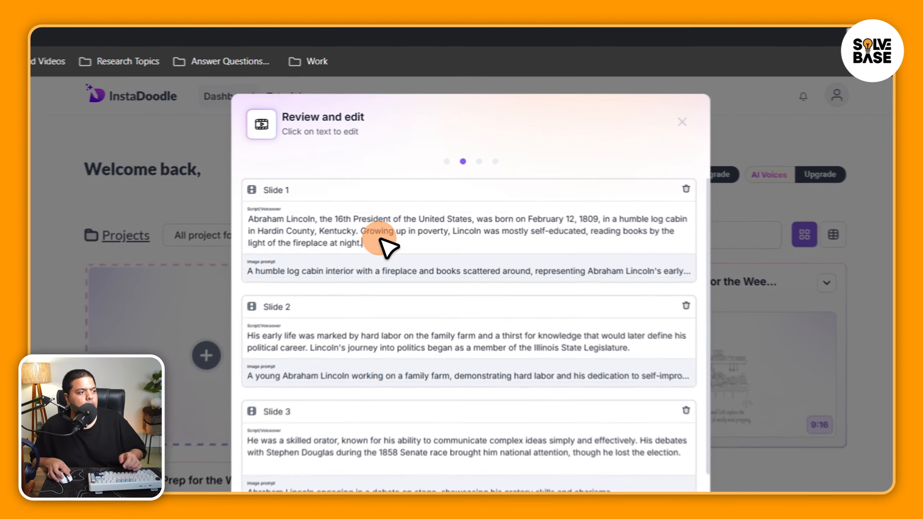
# Review the voiceover scripts and image prompts of the slides and accept them without edits.
pyautogui.click(413, 170)
pyautogui.moveTo(413, 171); pyautogui.dragTo(351, 151)
pyautogui.click(429, 170)
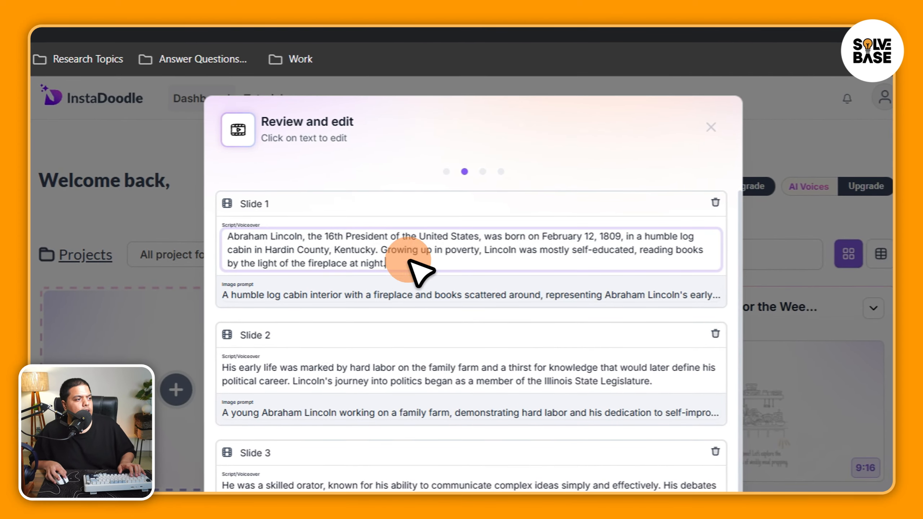
pyautogui.click(316, 295)
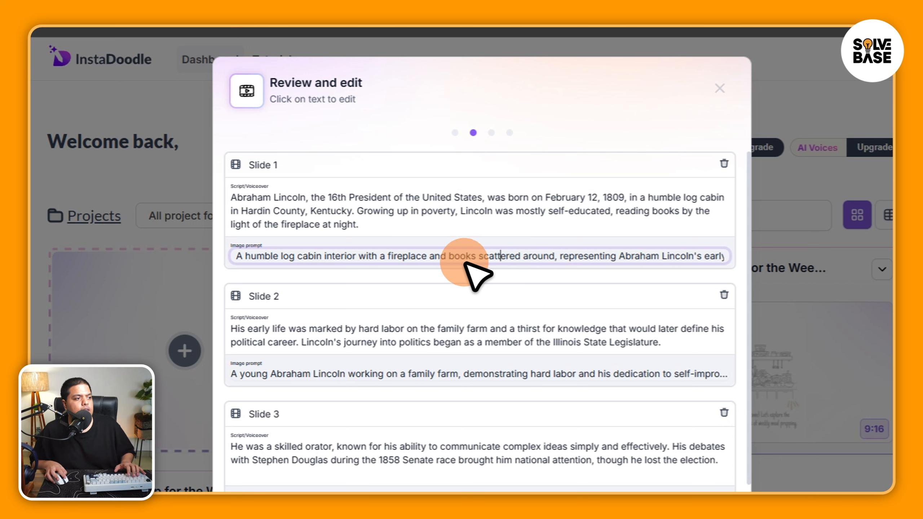
pyautogui.moveTo(450, 255); pyautogui.dragTo(475, 257)
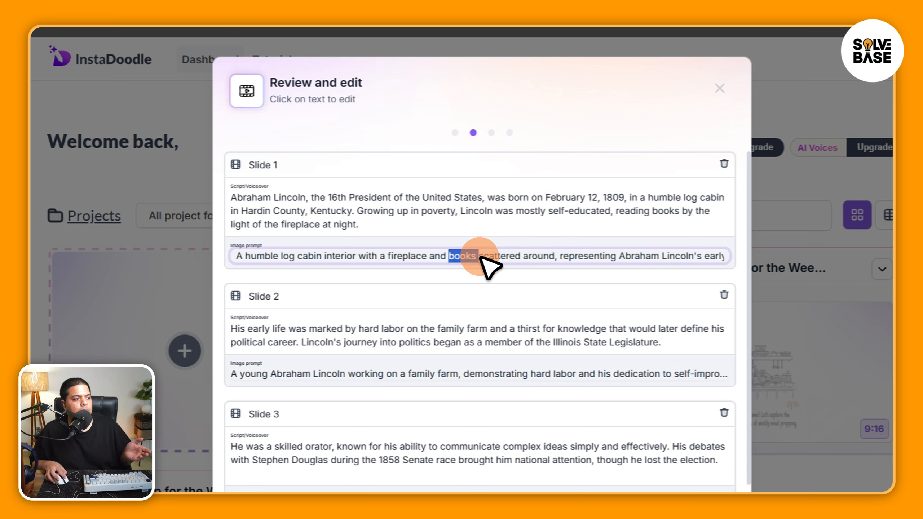
pyautogui.moveTo(386, 256); pyautogui.dragTo(427, 259)
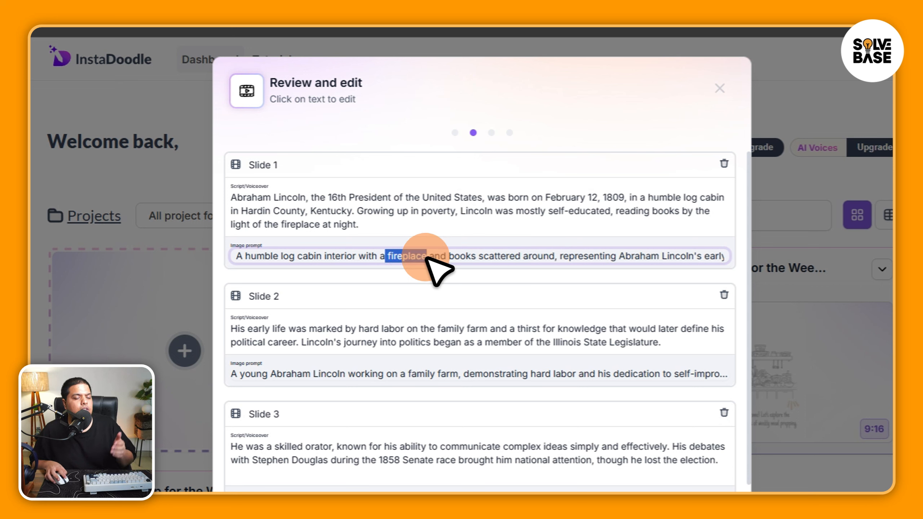
pyautogui.click(500, 257)
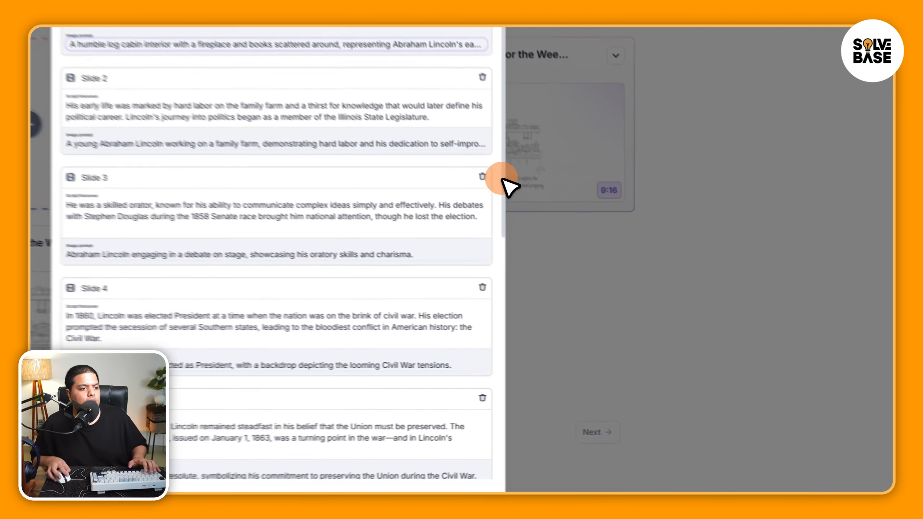
pyautogui.scroll(-10, 589, 288)
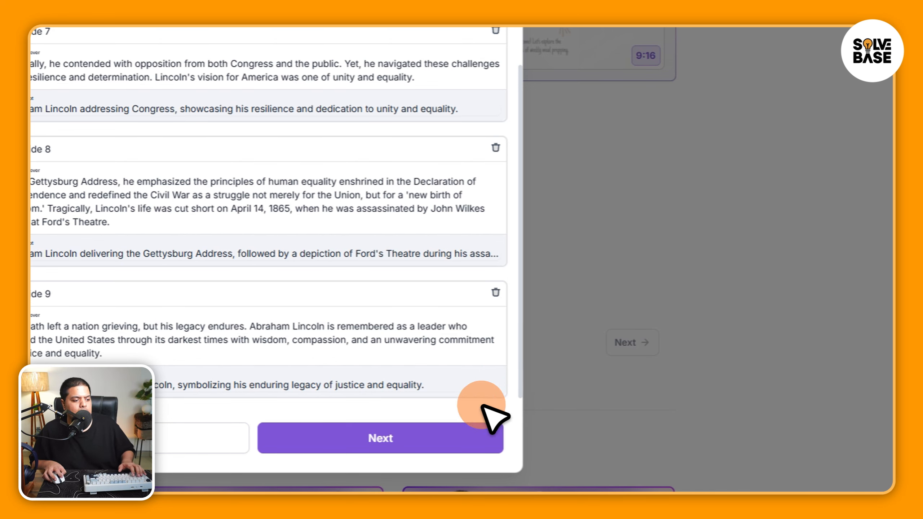
pyautogui.click(447, 444)
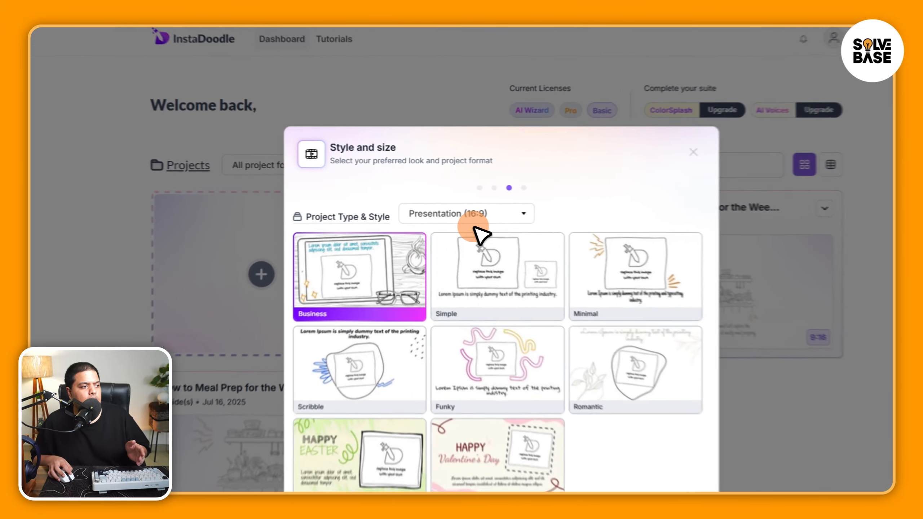
# Set the project format to Presentation (16:9) with the Business style and proceed to the voiceover settings.
pyautogui.click(456, 199)
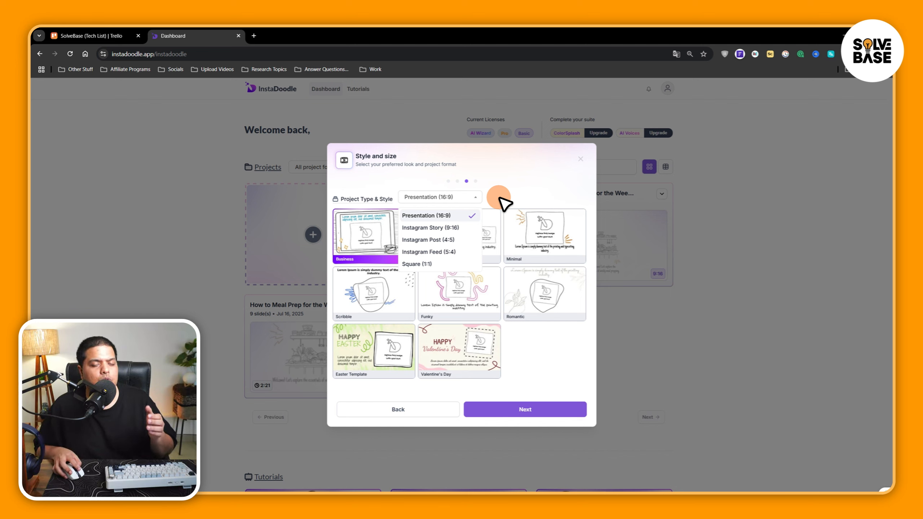
pyautogui.click(425, 216)
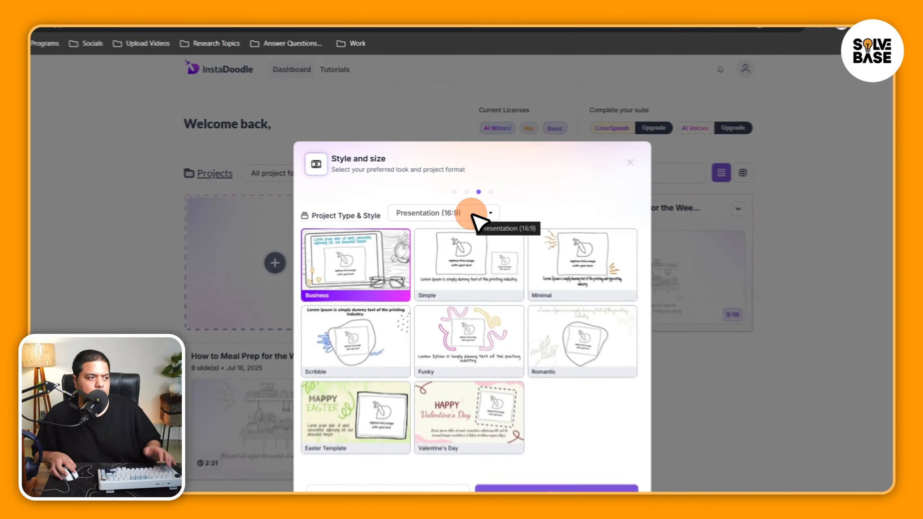
pyautogui.click(472, 240)
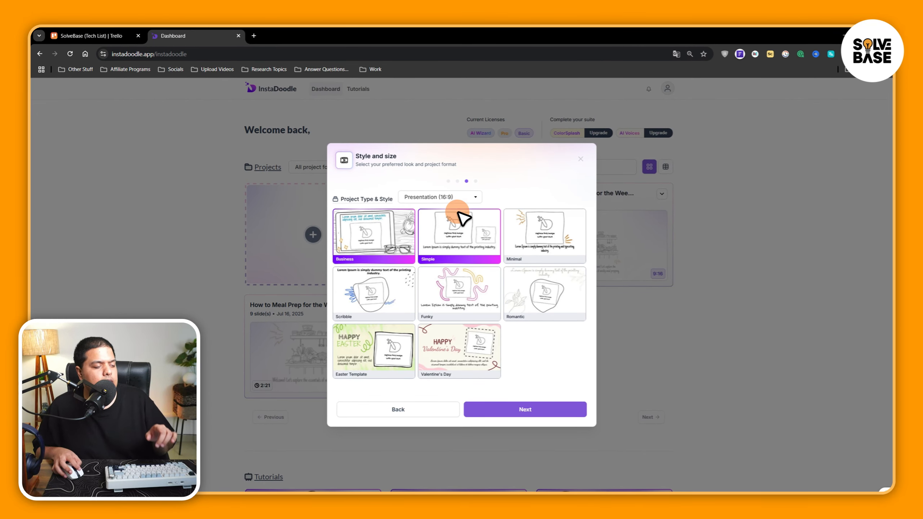
pyautogui.click(400, 241)
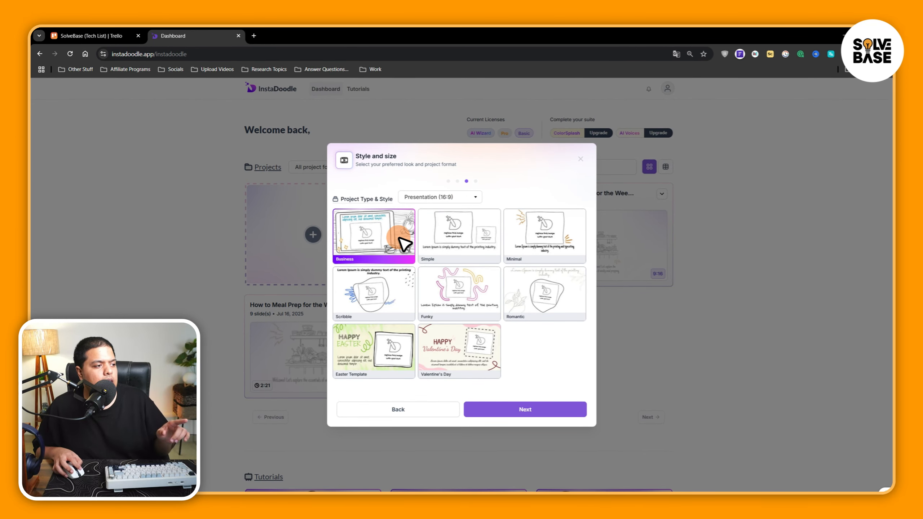
pyautogui.click(427, 244)
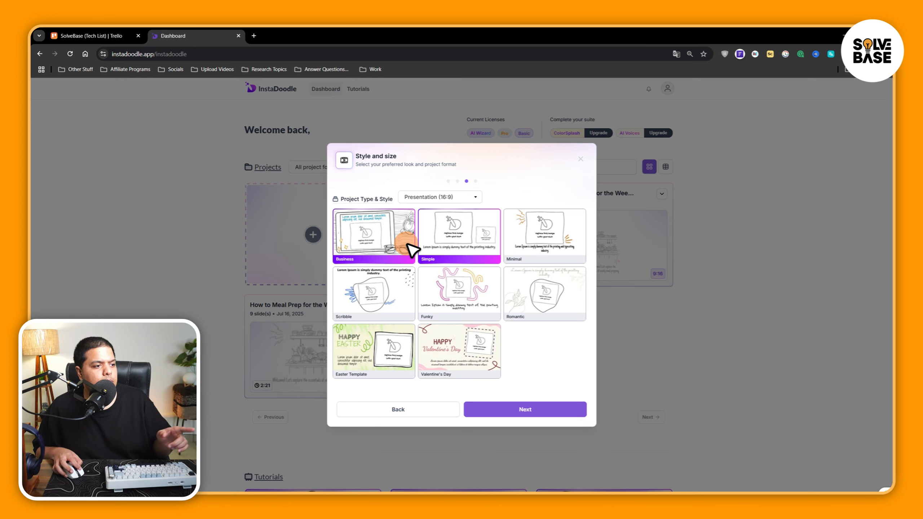
pyautogui.click(545, 244)
pyautogui.click(468, 338)
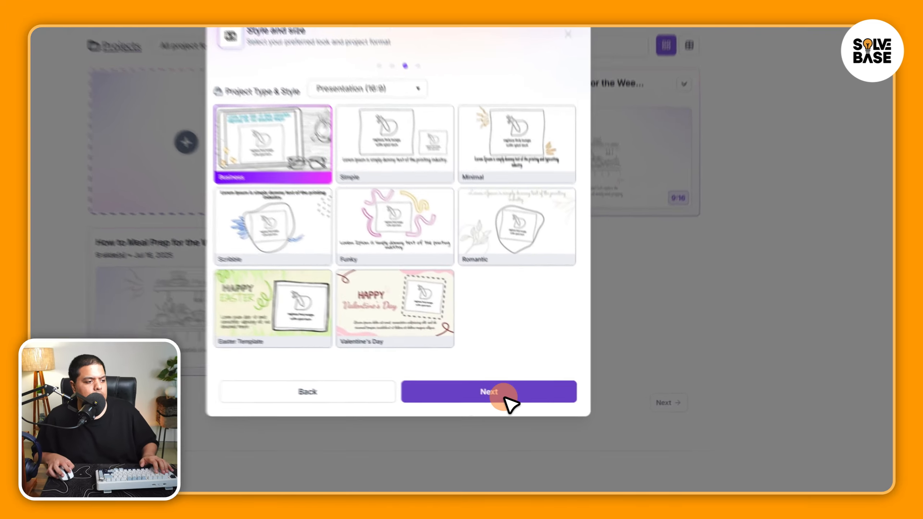
pyautogui.click(505, 397)
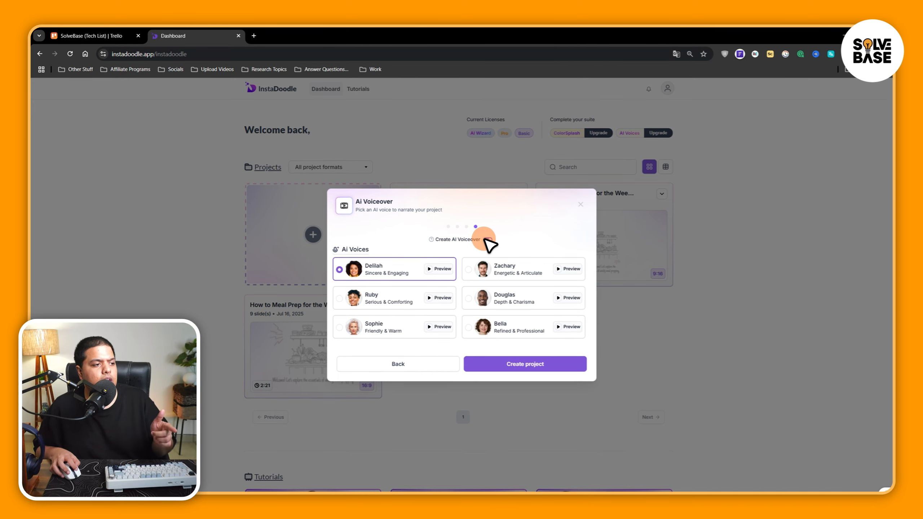
# Try the AI voiceover switch, leaving it enabled, and preview the Delilah and Bella voices.
pyautogui.click(488, 240)
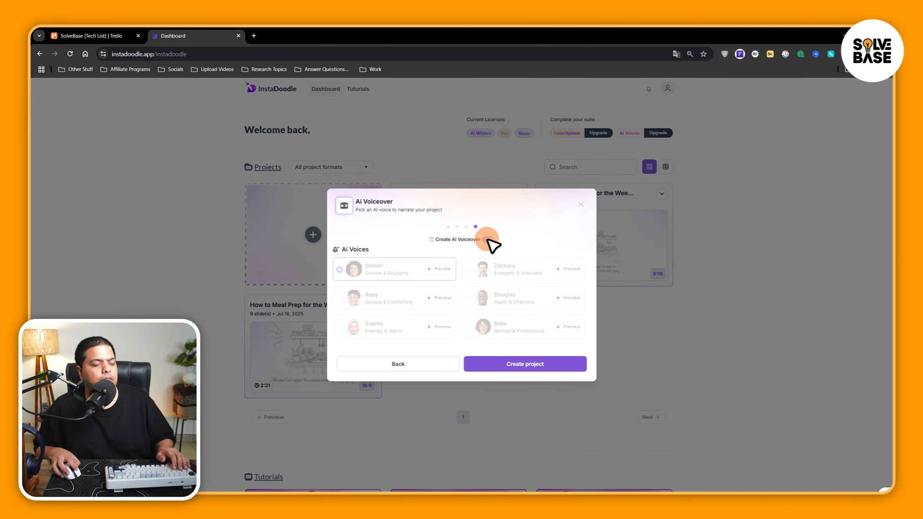
pyautogui.click(488, 240)
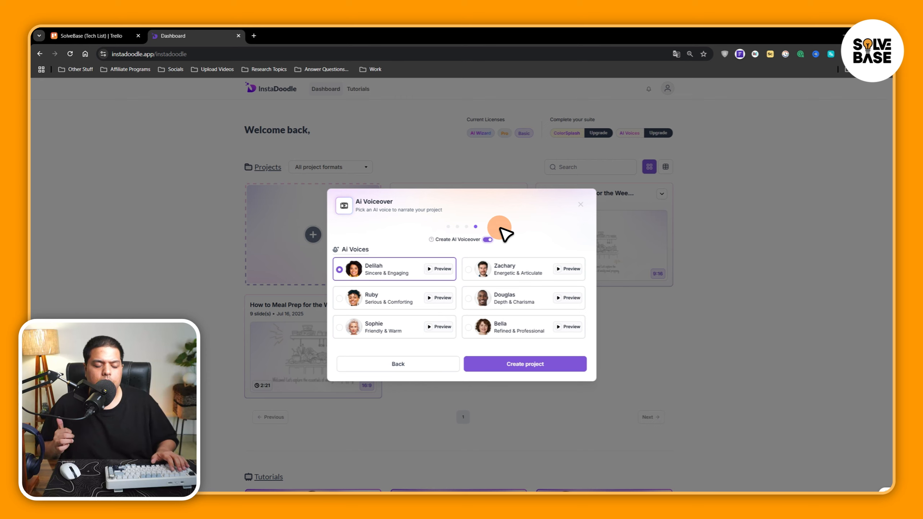
pyautogui.click(432, 270)
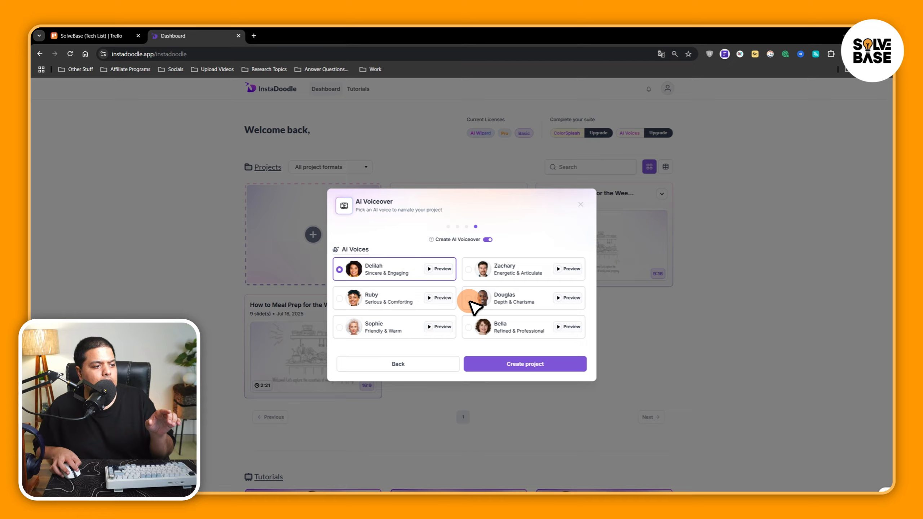
pyautogui.click(470, 298)
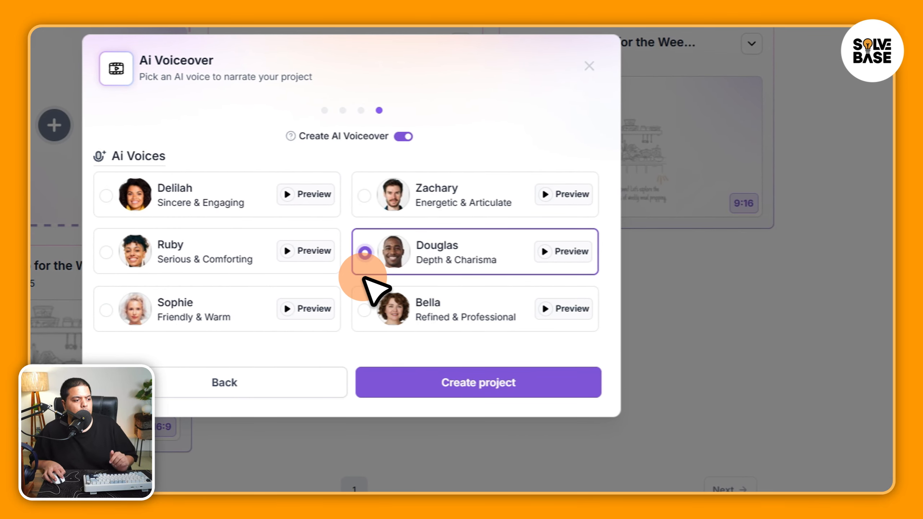
pyautogui.click(374, 315)
pyautogui.click(481, 315)
pyautogui.click(554, 309)
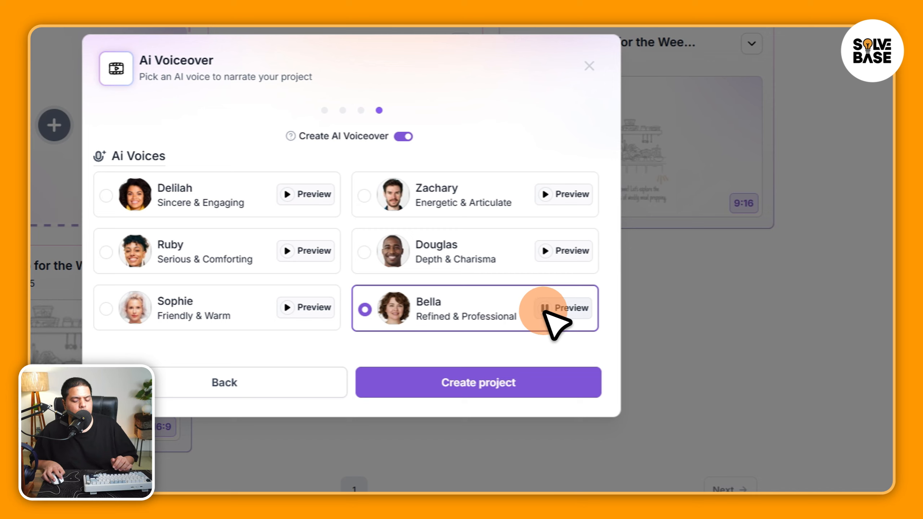
# Choose the Douglas voice for the AI voiceover and preview it.
pyautogui.click(378, 258)
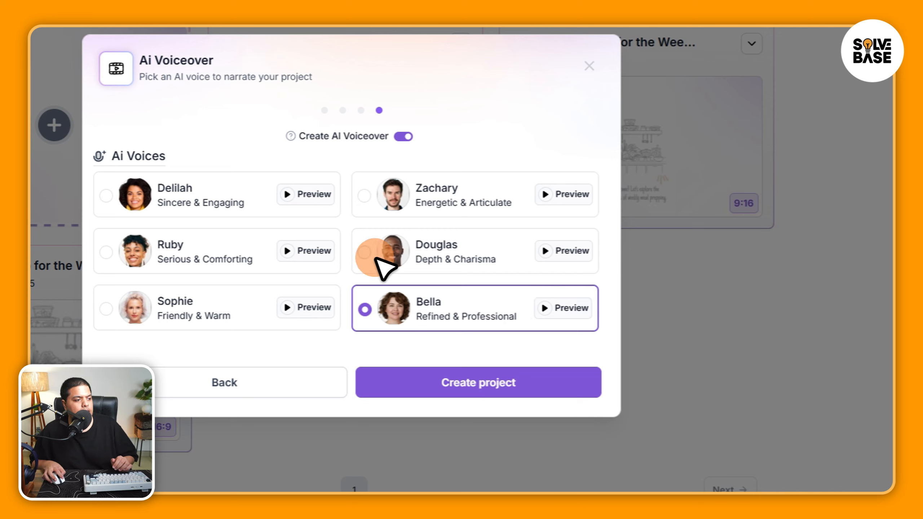
pyautogui.click(545, 252)
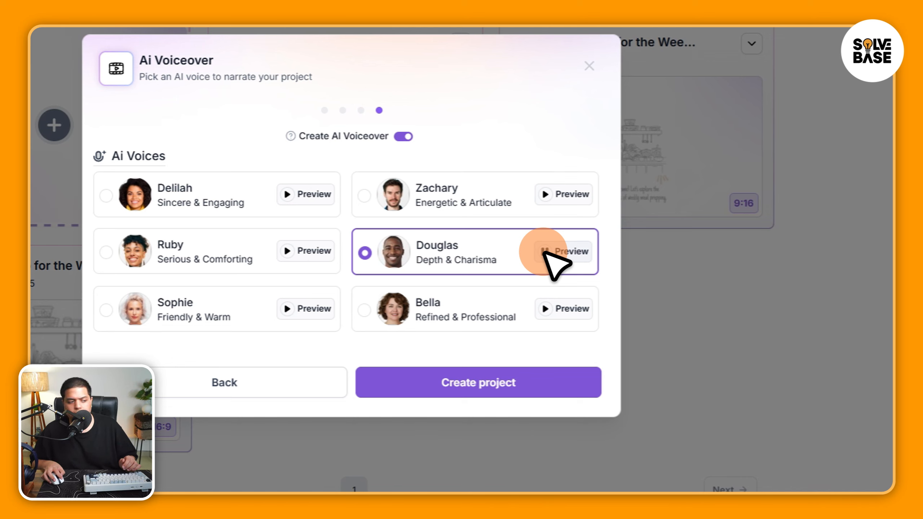
pyautogui.click(544, 253)
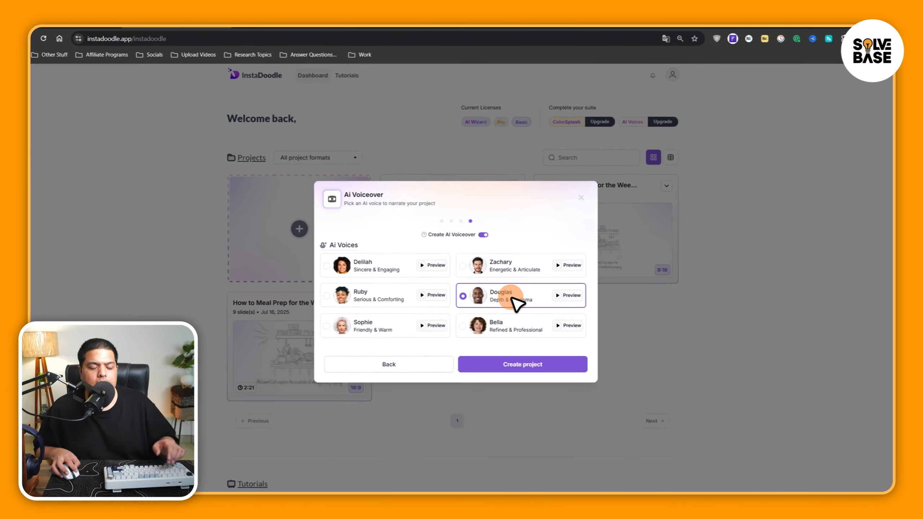
# Create the project with the chosen voice and open its first slide in the editor.
pyautogui.click(518, 365)
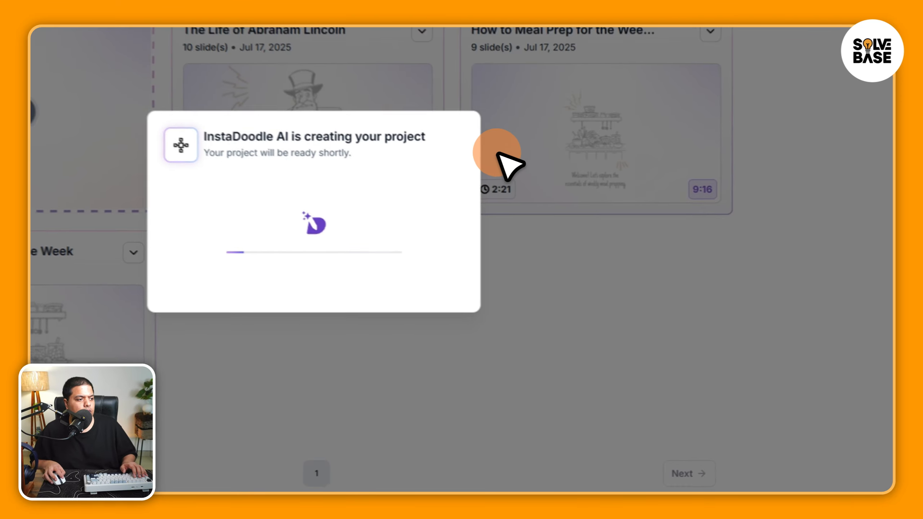
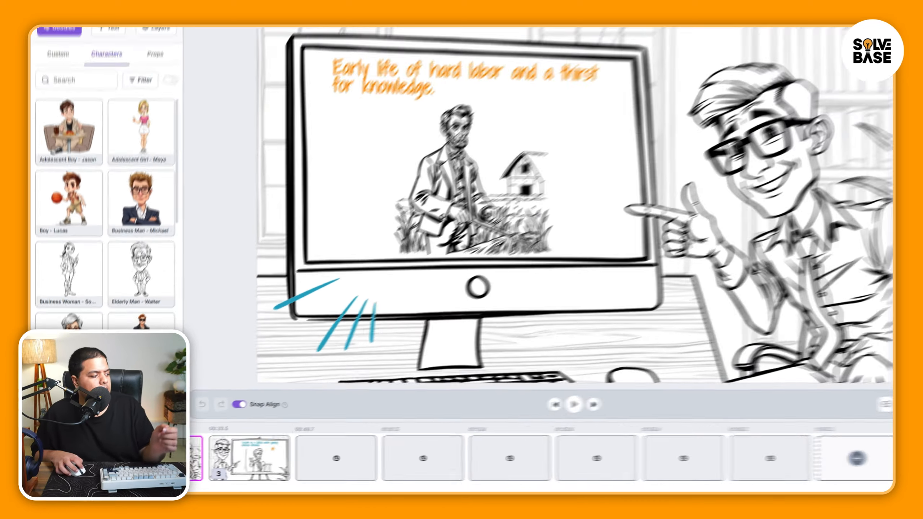
pyautogui.click(69, 465)
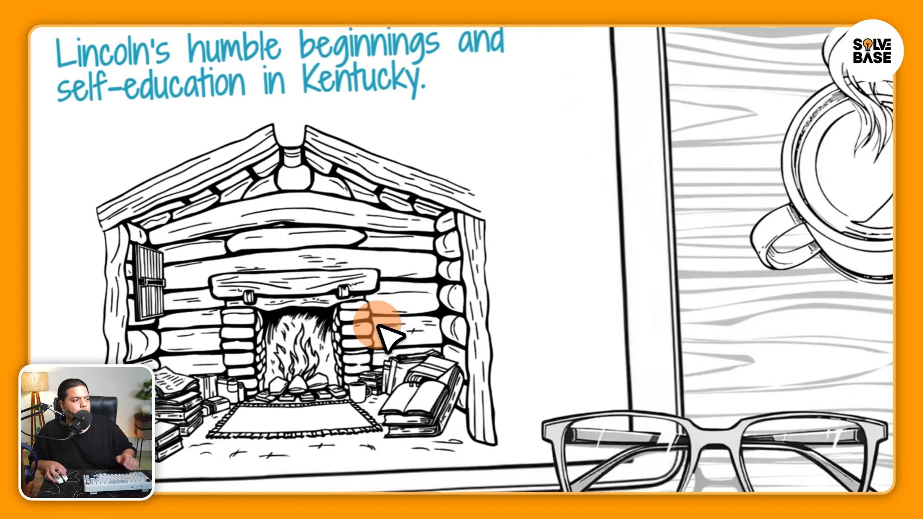
# Select the cabin drawing, switch to the glasses-and-coffee-cup drawing on slide 1, move it slightly and rotate it a little counterclockwise.
pyautogui.click(872, 52)
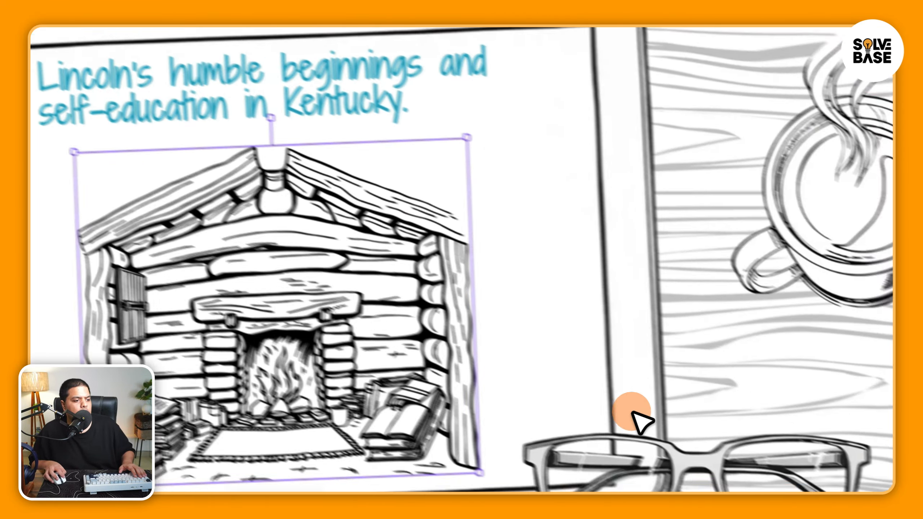
pyautogui.click(634, 413)
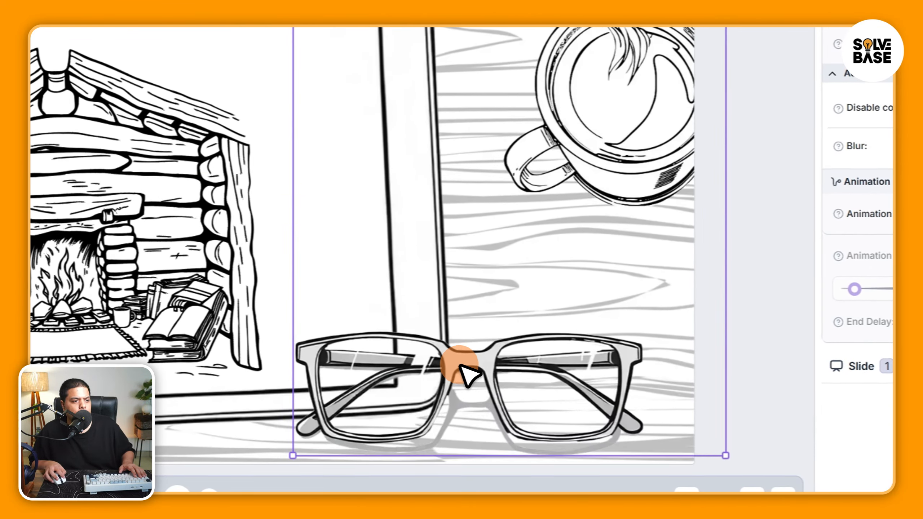
pyautogui.moveTo(448, 363); pyautogui.dragTo(453, 370)
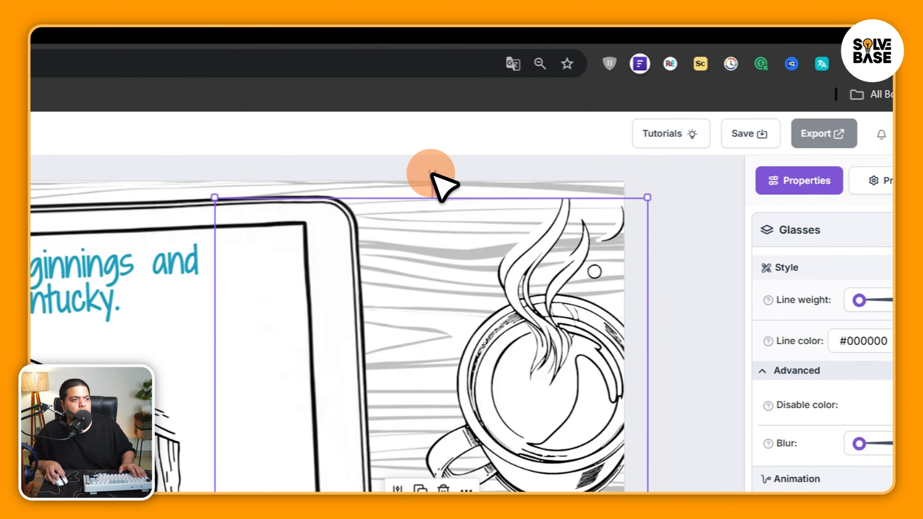
pyautogui.moveTo(434, 232); pyautogui.dragTo(434, 234)
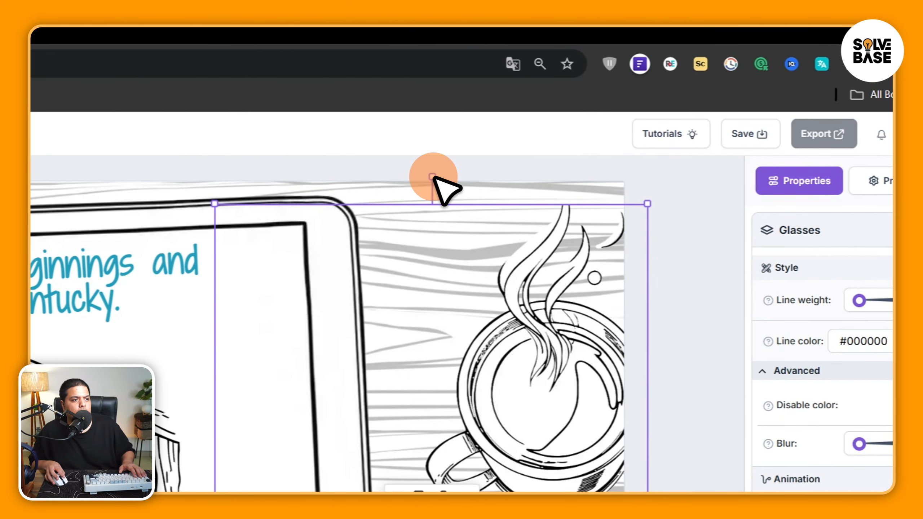
pyautogui.moveTo(436, 177)
pyautogui.mouseDown()
pyautogui.moveTo(375, 191)
pyautogui.moveTo(432, 184)
pyautogui.mouseUp()
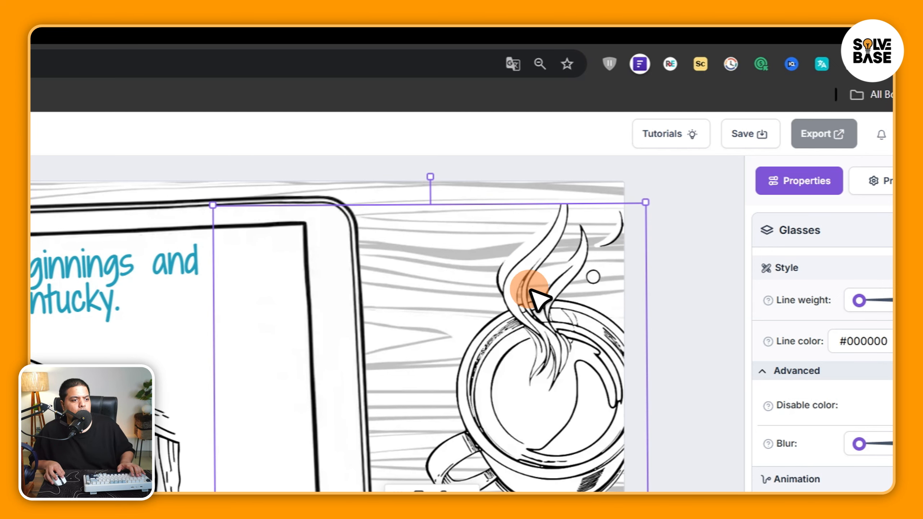
# Try scaling the glasses-and-coffee-cup drawing down and back up beside the tablet.
pyautogui.moveTo(569, 347)
pyautogui.mouseDown()
pyautogui.moveTo(568, 334)
pyautogui.moveTo(558, 341)
pyautogui.mouseUp()
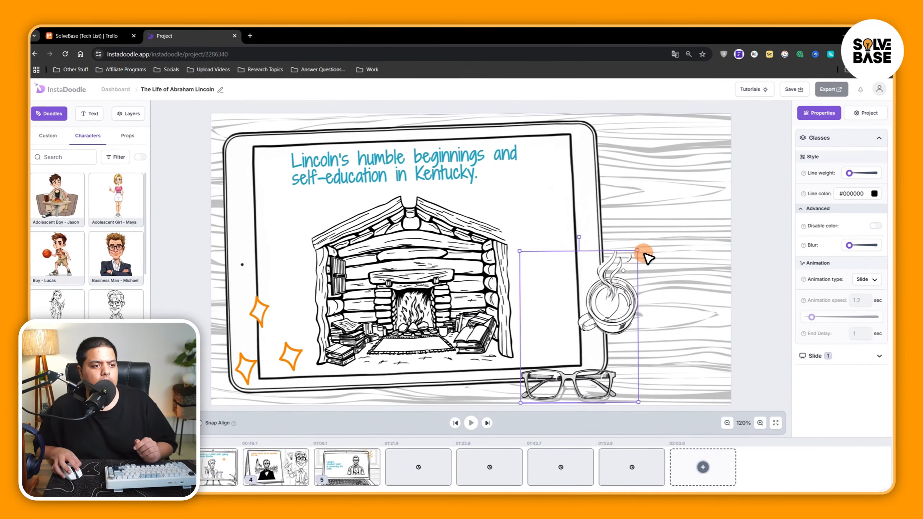
pyautogui.moveTo(645, 254)
pyautogui.mouseDown()
pyautogui.moveTo(665, 230)
pyautogui.moveTo(661, 260)
pyautogui.moveTo(684, 153)
pyautogui.moveTo(705, 181)
pyautogui.mouseUp()
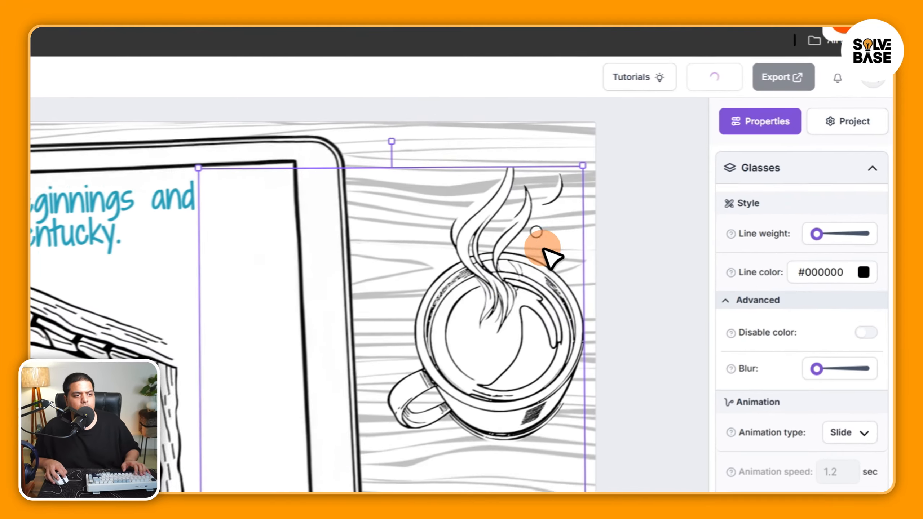
pyautogui.moveTo(543, 249); pyautogui.dragTo(480, 303)
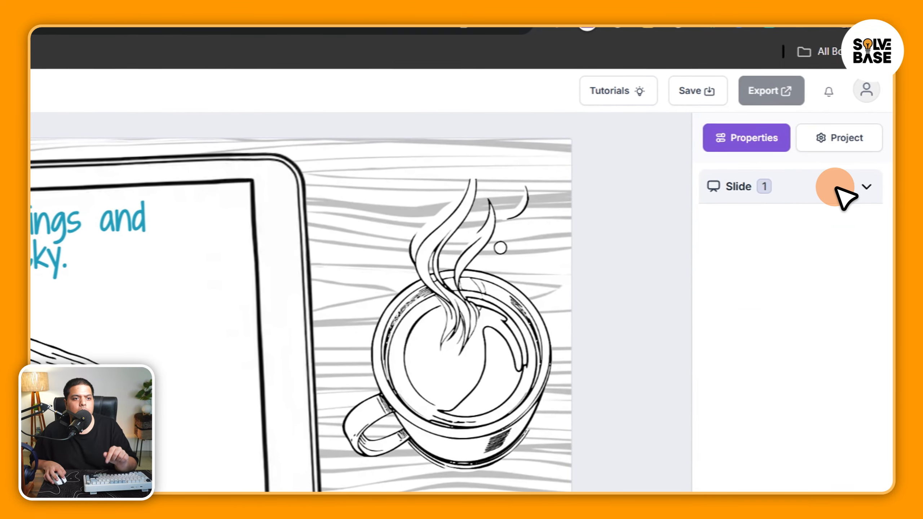
# Open the properties of slide 1 and listen to part of its voiceover.
pyautogui.click(836, 187)
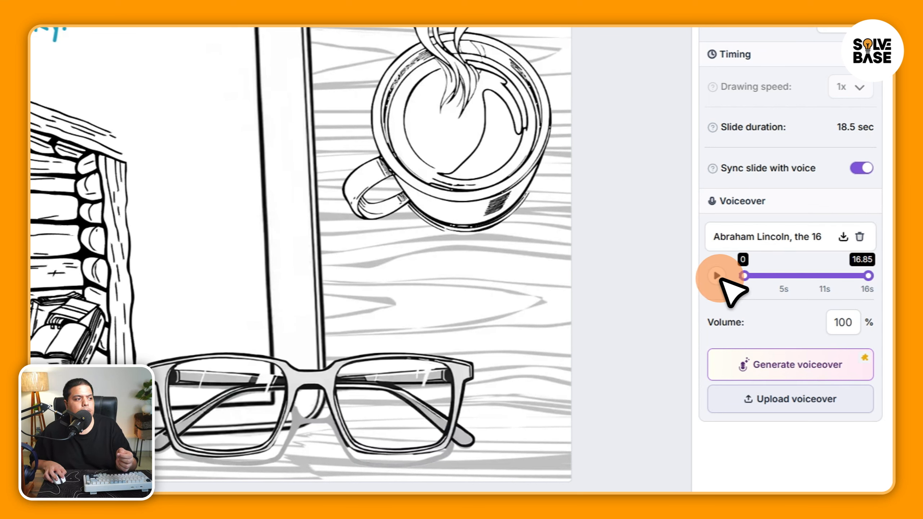
pyautogui.click(721, 280)
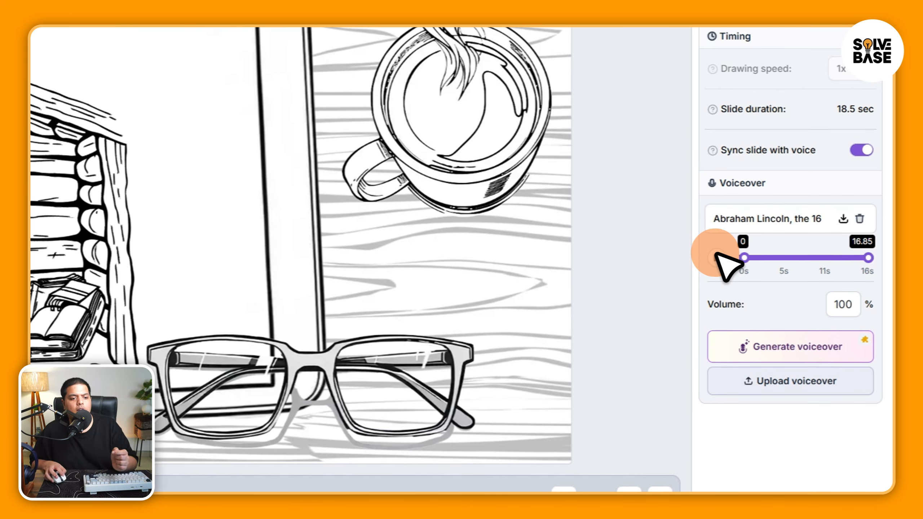
pyautogui.click(716, 256)
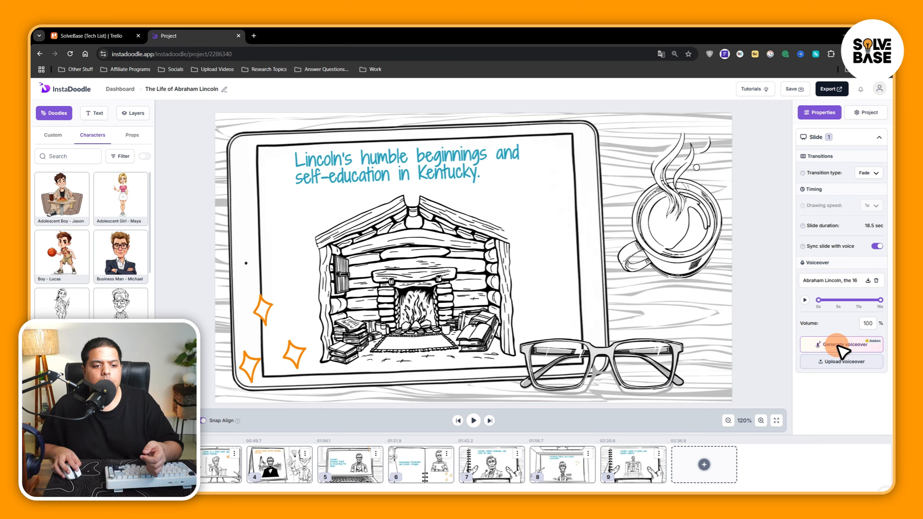
# Check the offer for generating a new voiceover on slide 1 and dismiss it.
pyautogui.click(849, 351)
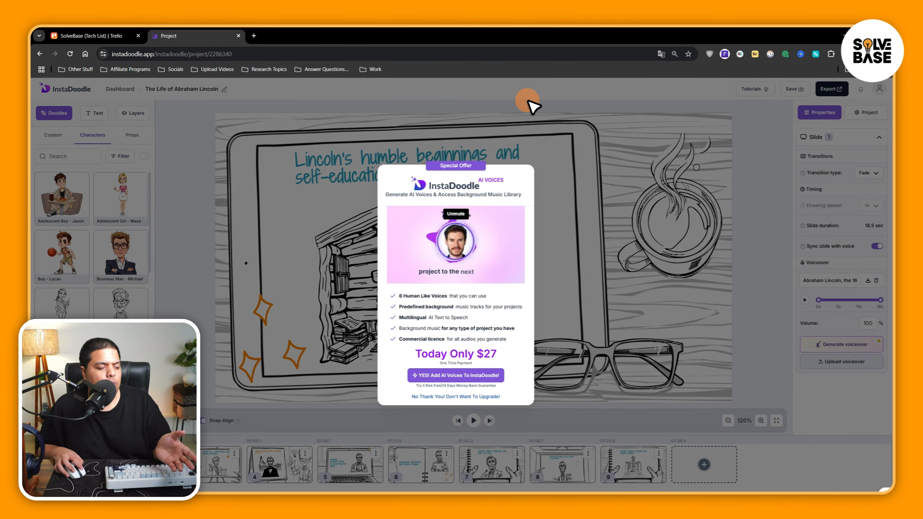
pyautogui.click(530, 100)
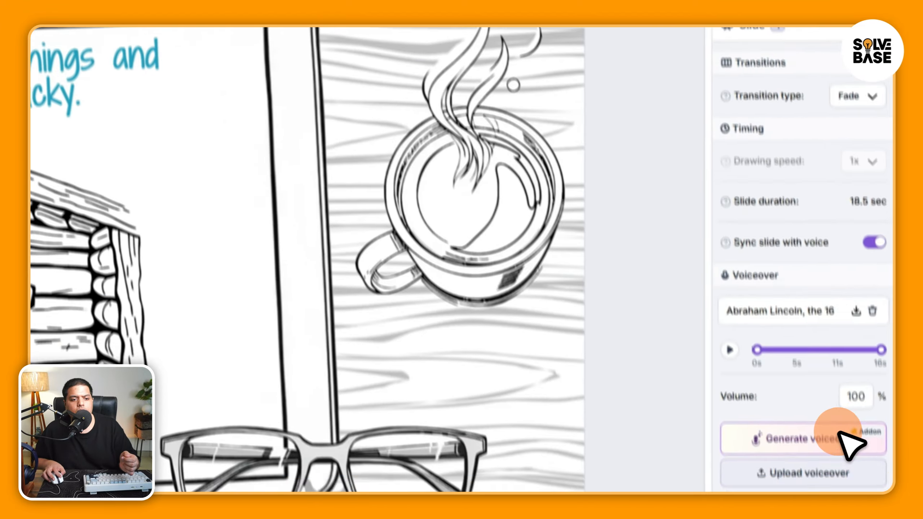
pyautogui.moveTo(880, 349)
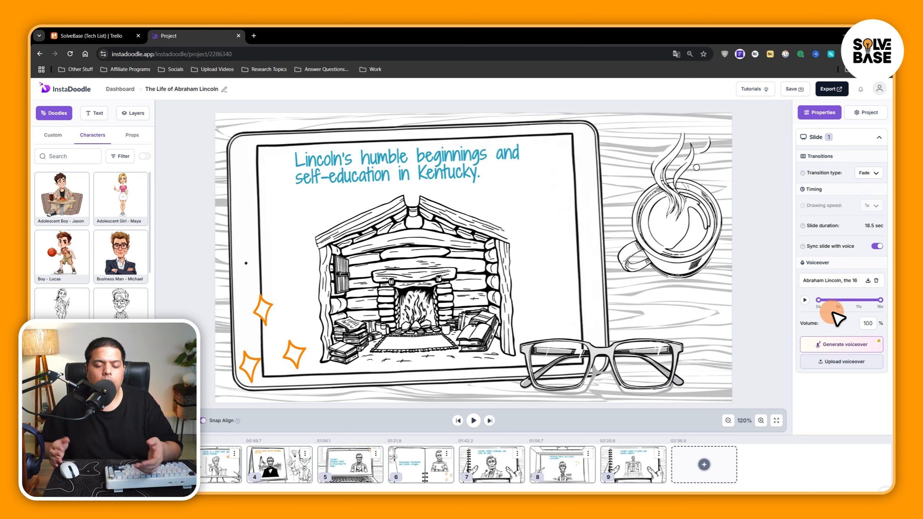
# Switch voice sync off and back on, trim the slide's voiceover end to 12.4 seconds and extend it back to 16.7.
pyautogui.moveTo(868, 303); pyautogui.dragTo(871, 310)
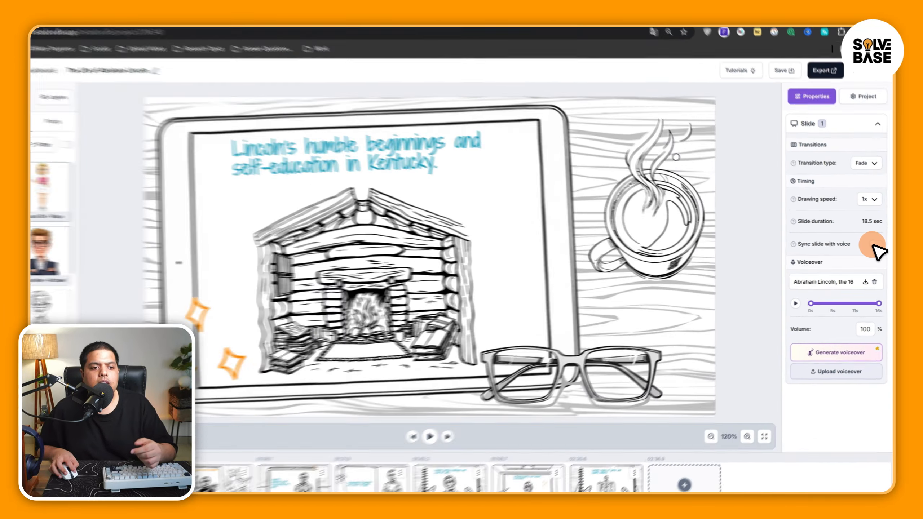
pyautogui.click(872, 244)
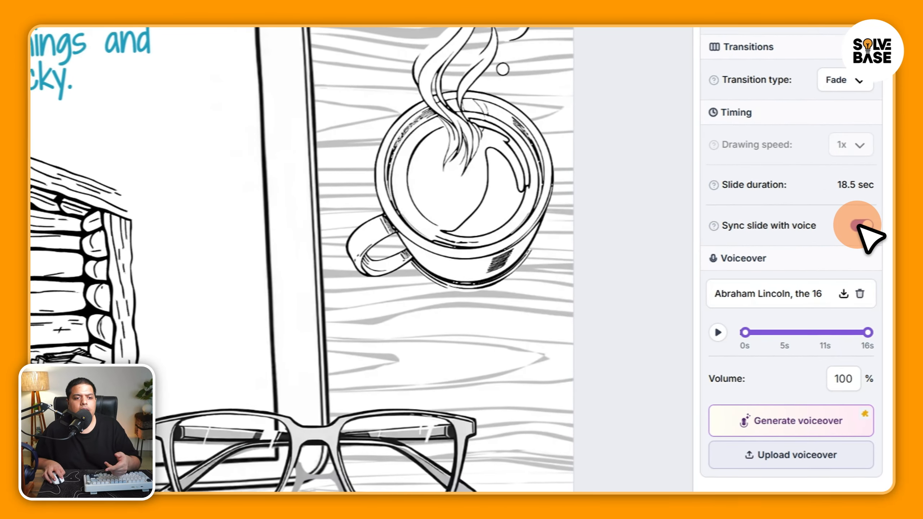
pyautogui.click(867, 333)
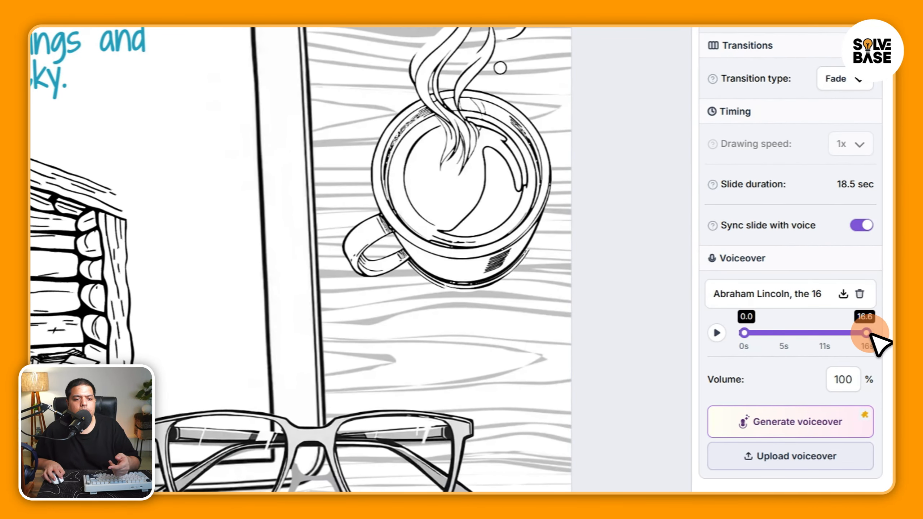
pyautogui.moveTo(835, 334); pyautogui.dragTo(835, 334)
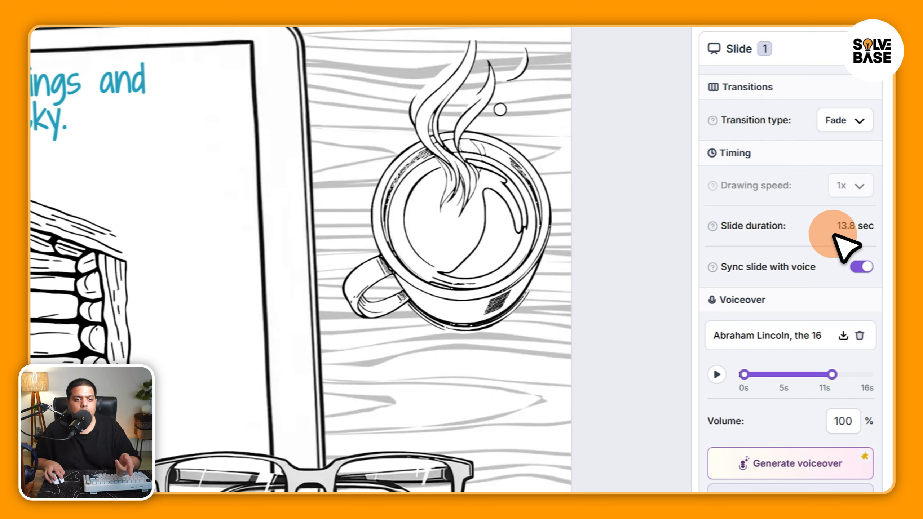
pyautogui.click(833, 375)
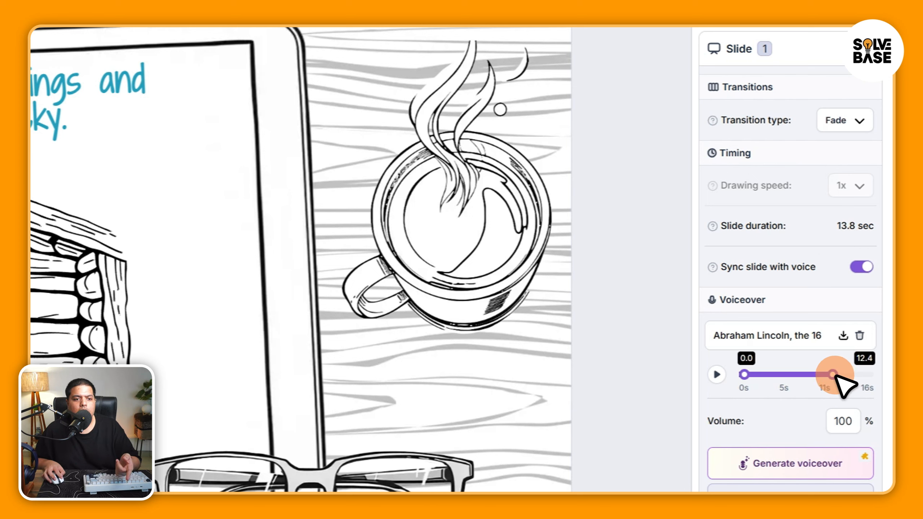
pyautogui.moveTo(836, 377); pyautogui.dragTo(882, 383)
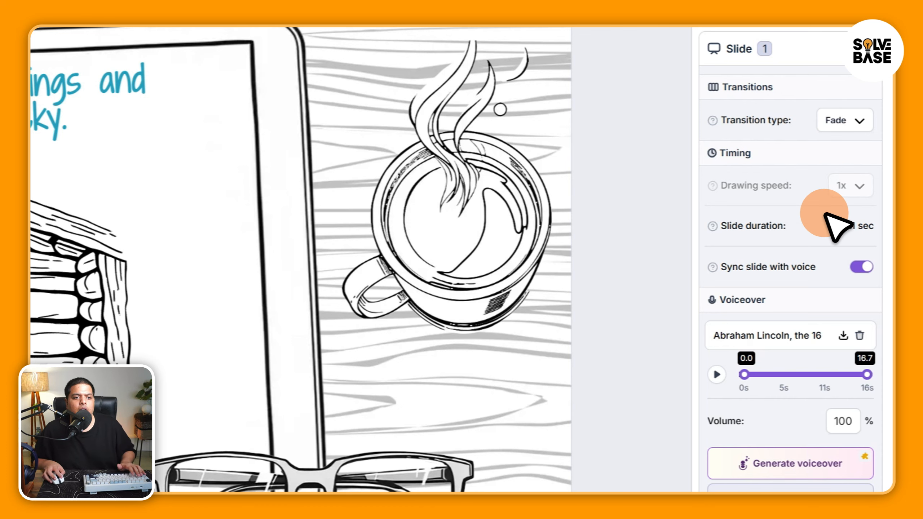
# Set the transition type of slide 1 to Wipe.
pyautogui.scroll(2, 811, 189)
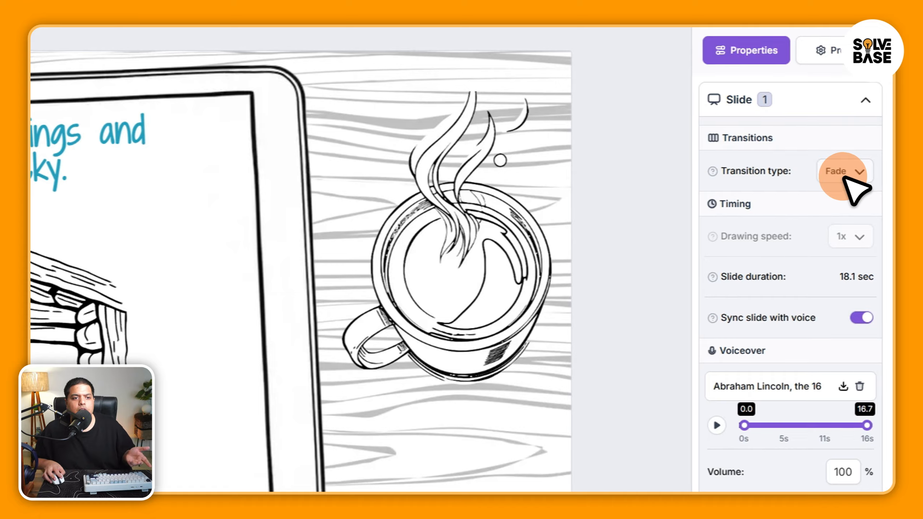
pyautogui.click(843, 173)
pyautogui.click(731, 206)
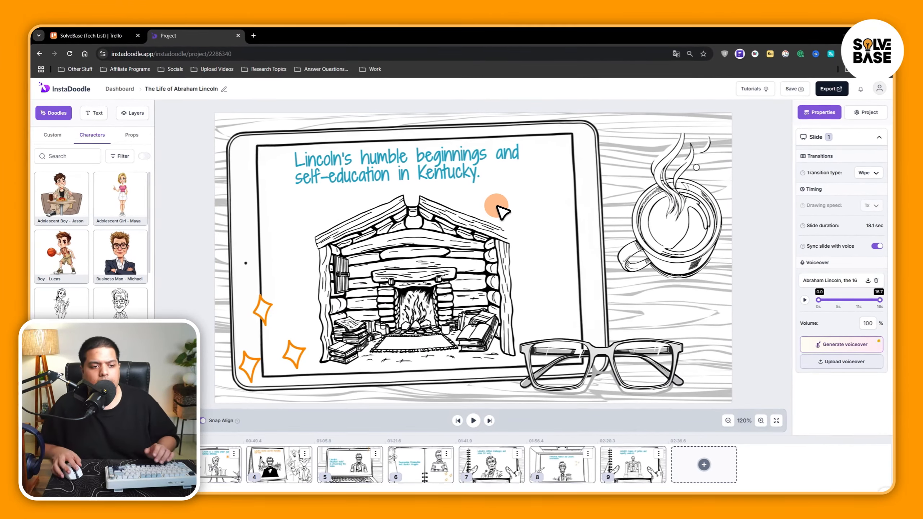
# Show the custom doodles, open AI asset generation, choose the Element type and look through its styles, keeping Mixed.
pyautogui.click(68, 141)
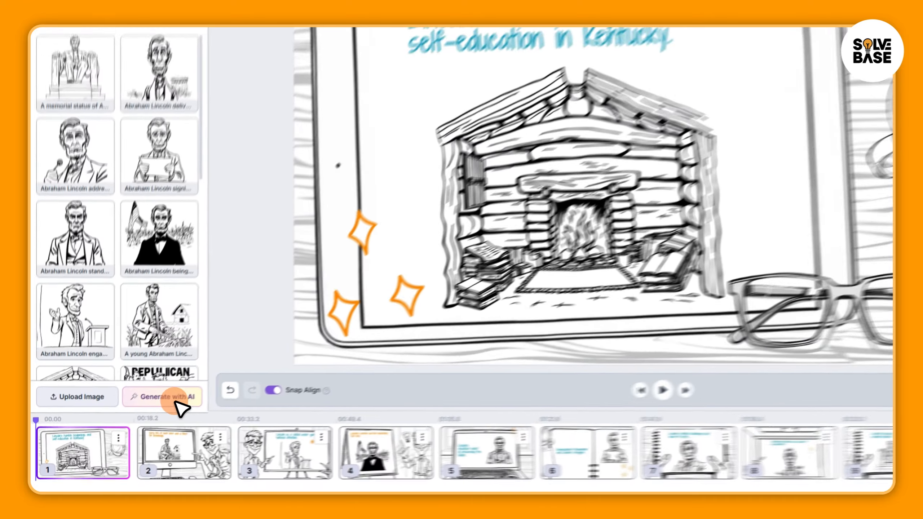
pyautogui.click(123, 425)
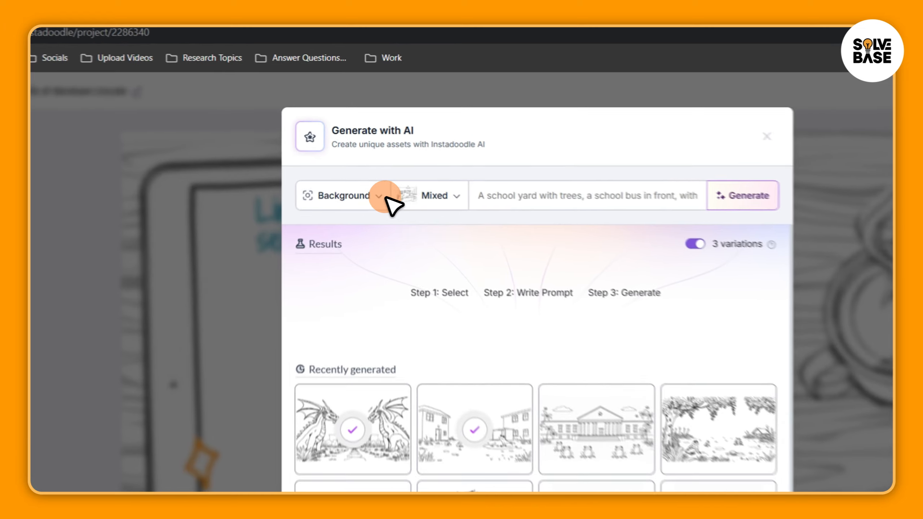
pyautogui.click(368, 151)
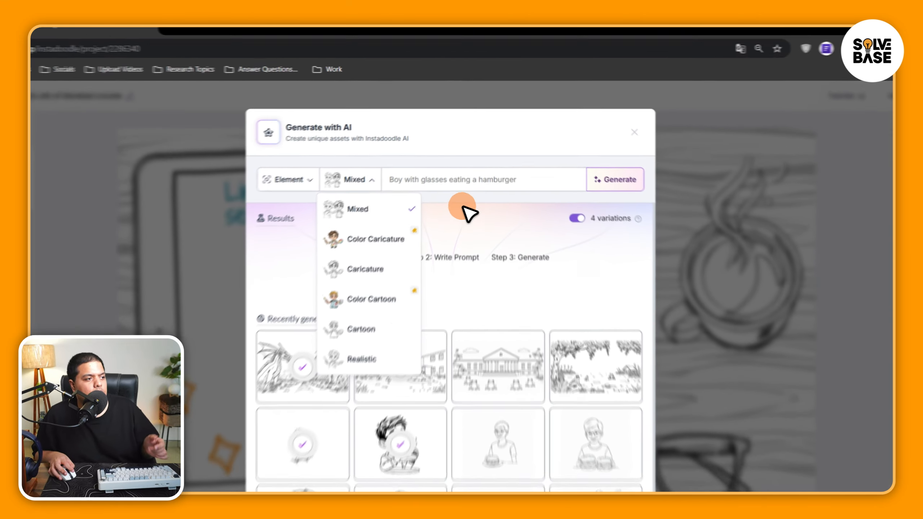
pyautogui.click(472, 155)
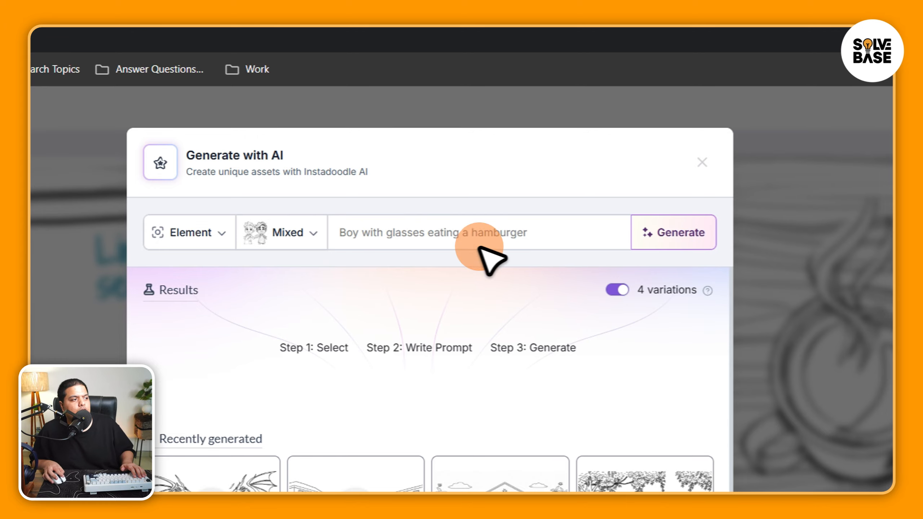
# Set the AI asset type to Background and open the recently generated garden scene with frogs for editing.
pyautogui.click(193, 233)
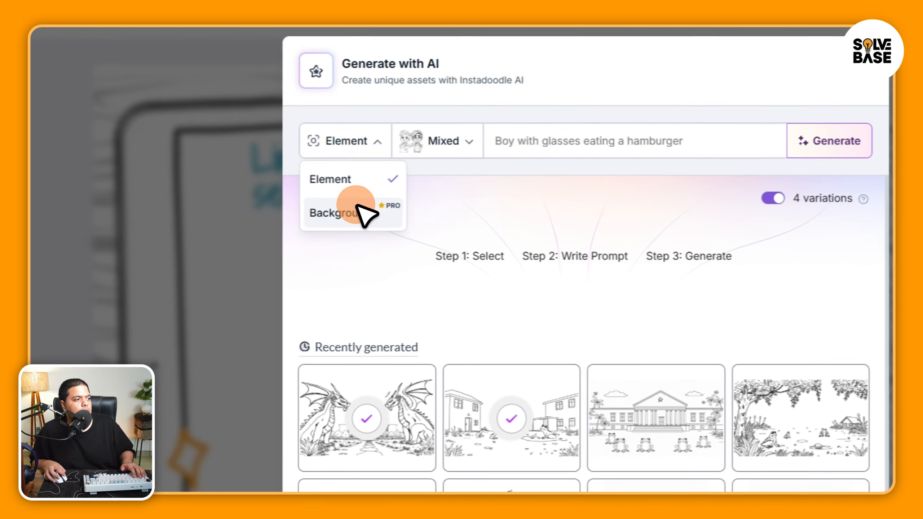
pyautogui.click(358, 210)
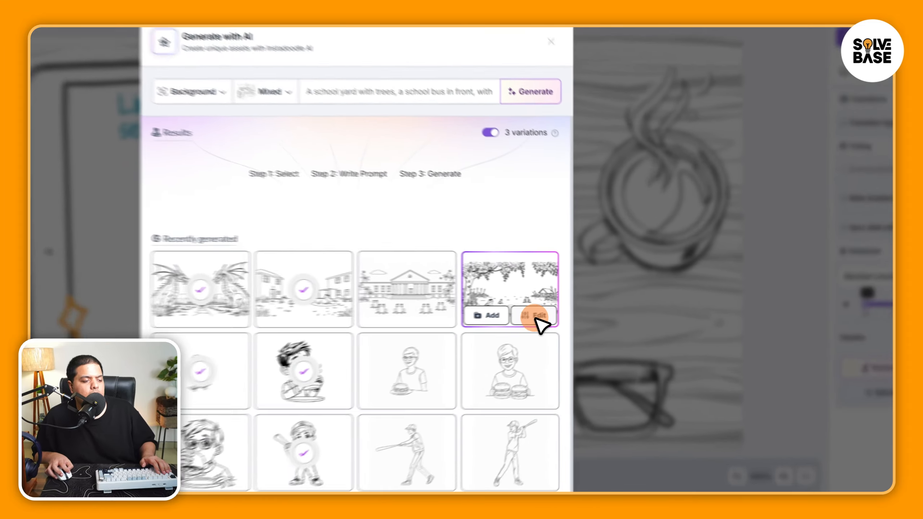
pyautogui.click(586, 308)
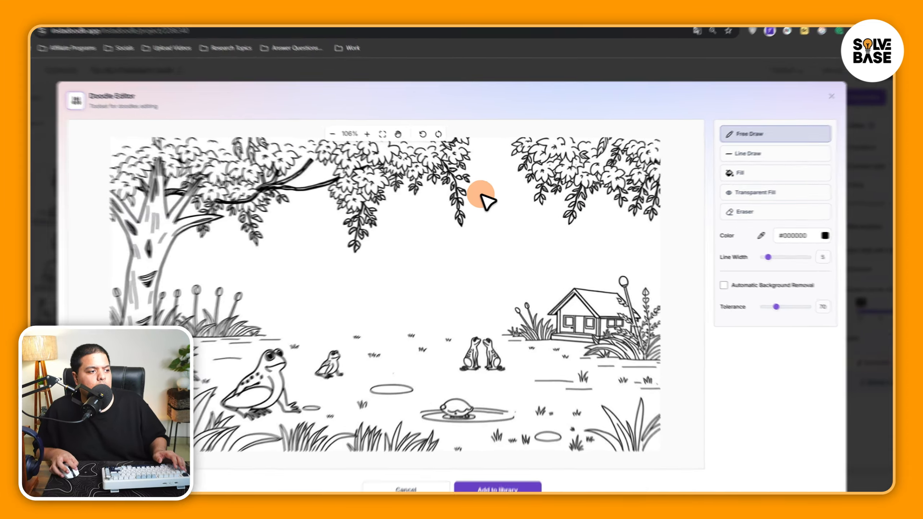
# Draw a smiley face freehand in the empty sky of the garden scene, with a round outline, two dot eyes and a curved mouth.
pyautogui.moveTo(434, 225)
pyautogui.mouseDown()
pyautogui.moveTo(450, 290)
pyautogui.moveTo(431, 218)
pyautogui.mouseUp()
pyautogui.click(417, 251)
pyautogui.click(453, 251)
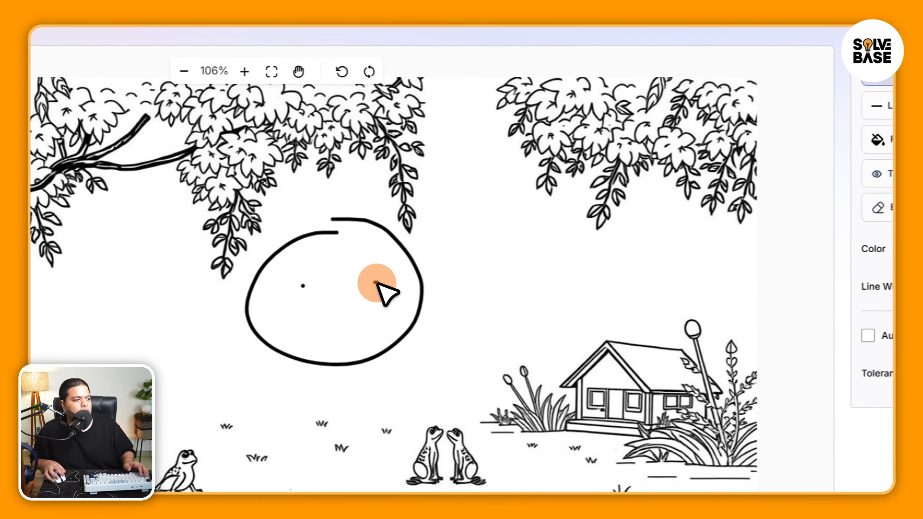
pyautogui.moveTo(306, 313); pyautogui.dragTo(377, 294)
# Add four straight lines with Line Draw as arms and legs around the smiley face.
pyautogui.click(877, 106)
pyautogui.moveTo(483, 150); pyautogui.dragTo(395, 295)
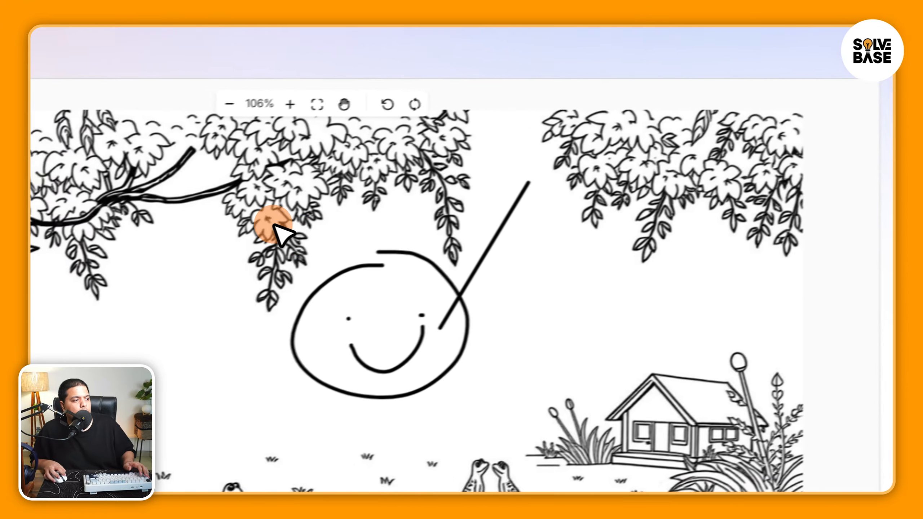
pyautogui.moveTo(173, 188); pyautogui.dragTo(294, 351)
pyautogui.moveTo(387, 391); pyautogui.dragTo(362, 518)
pyautogui.moveTo(415, 368); pyautogui.dragTo(524, 470)
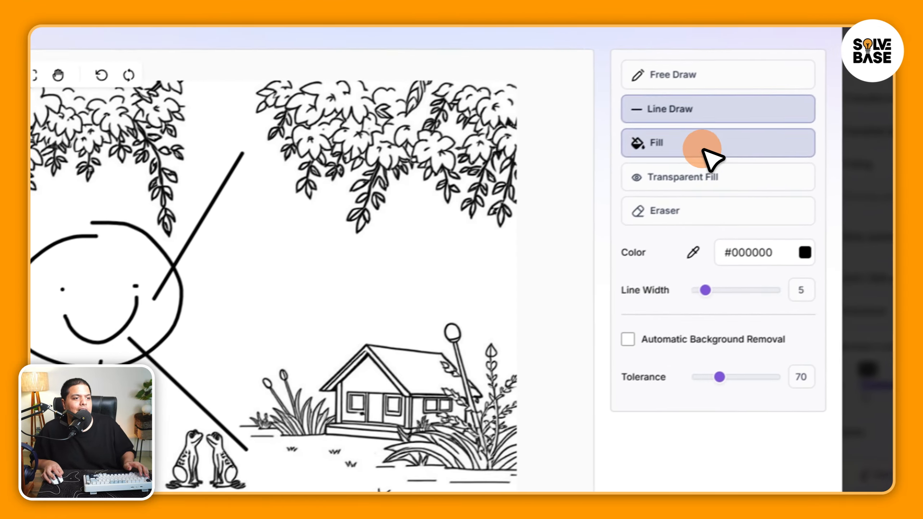
# Try the Fill tool with black (#000000) on the garden scene's empty sky and undo the fill.
pyautogui.click(708, 155)
pyautogui.click(324, 260)
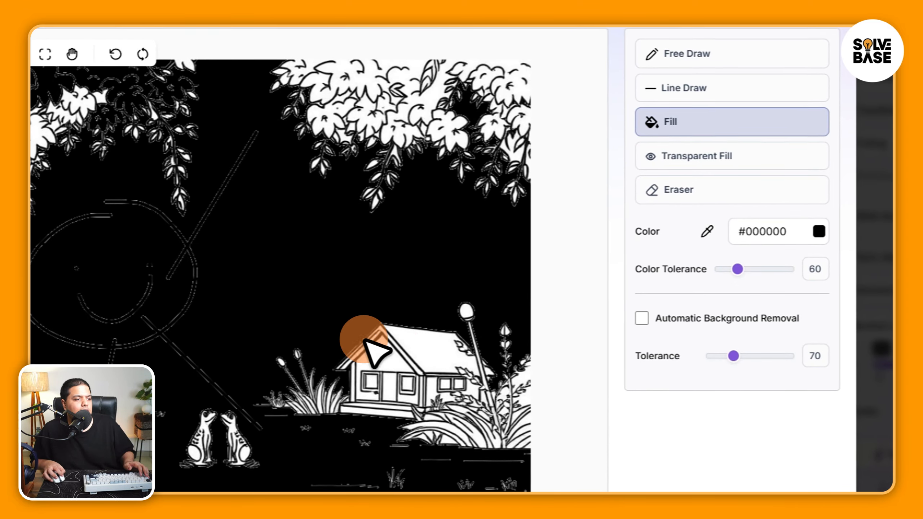
pyautogui.hotkey('ctrl', 'z')
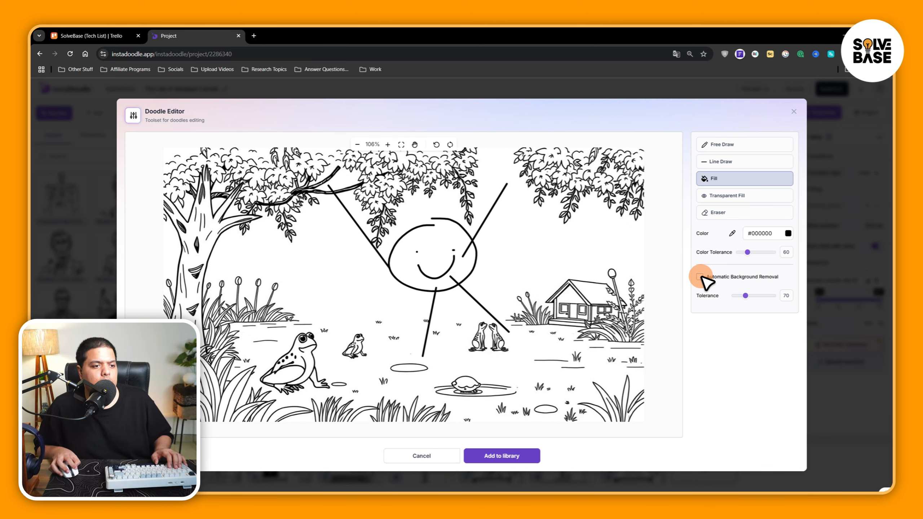
# Close the doodle editor without adding the garden scene to the library and leave AI asset generation.
pyautogui.click(796, 114)
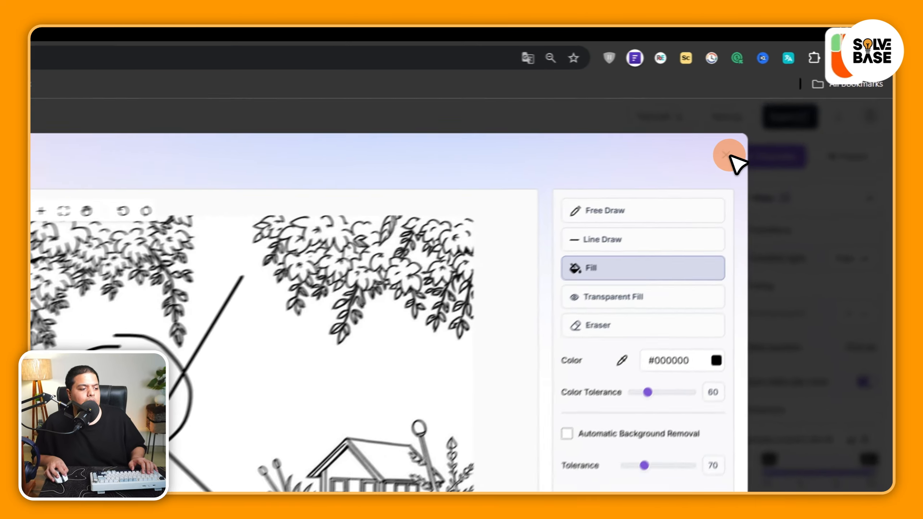
pyautogui.moveTo(433, 367)
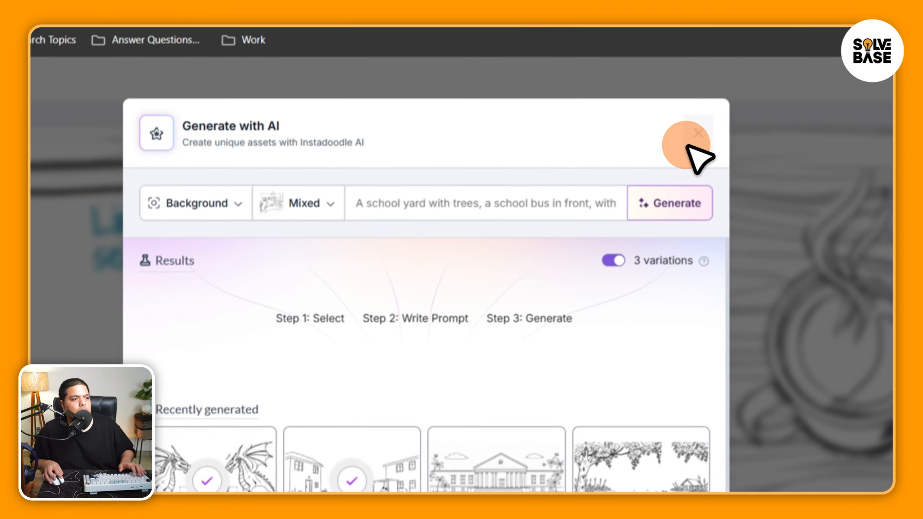
pyautogui.click(698, 136)
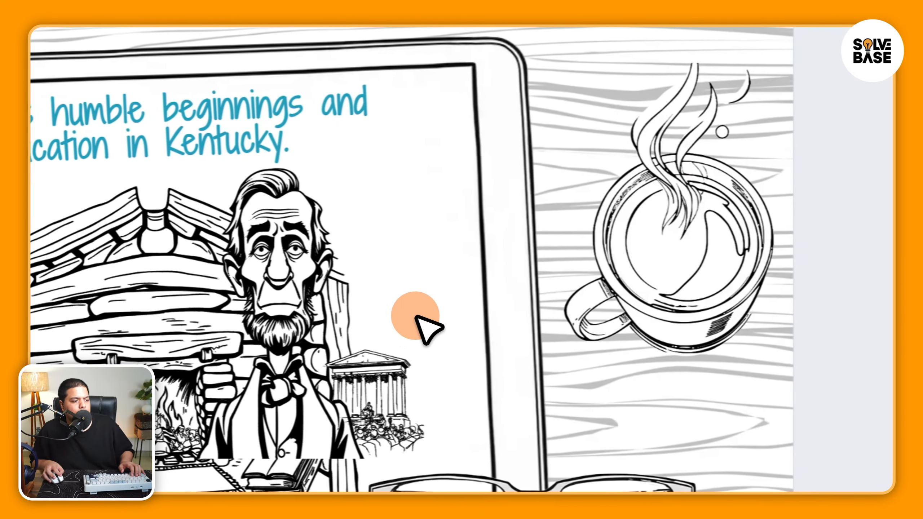
# Move the Abraham Lincoln portrait away from the log cabin toward the coffee cup and delete it from the slide.
pyautogui.moveTo(568, 332)
pyautogui.mouseDown()
pyautogui.moveTo(792, 317)
pyautogui.moveTo(795, 326)
pyautogui.mouseUp()
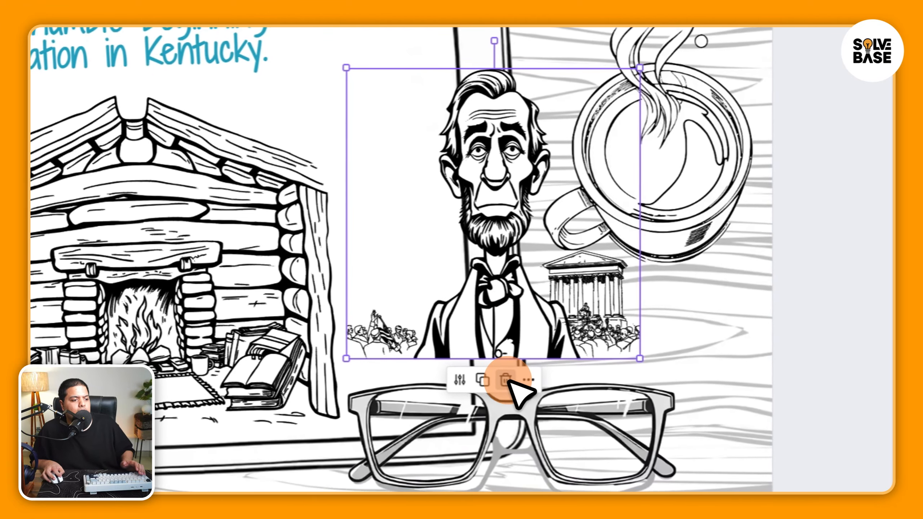
pyautogui.click(523, 471)
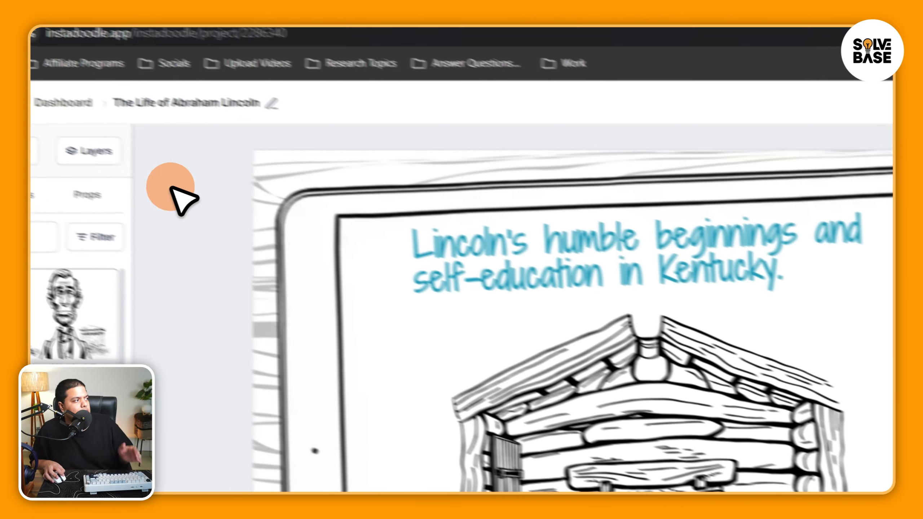
# Look at the available text fonts and the character doodles.
pyautogui.click(139, 153)
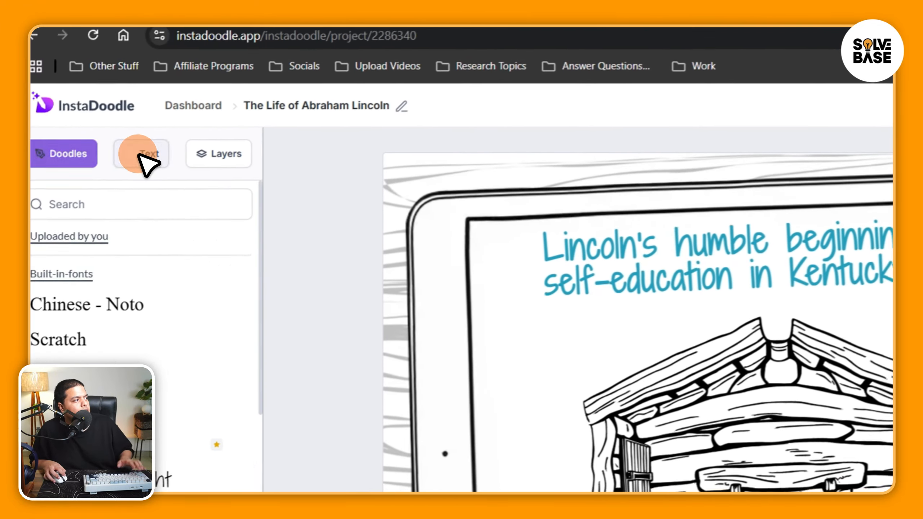
pyautogui.click(101, 143)
pyautogui.click(160, 186)
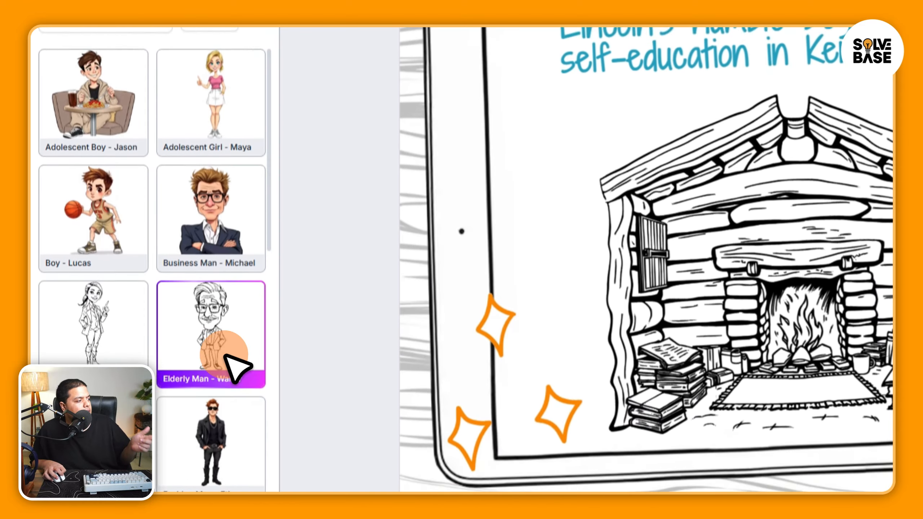
# Add the Arrow Swirl prop over the log cabin and delete it again.
pyautogui.click(234, 190)
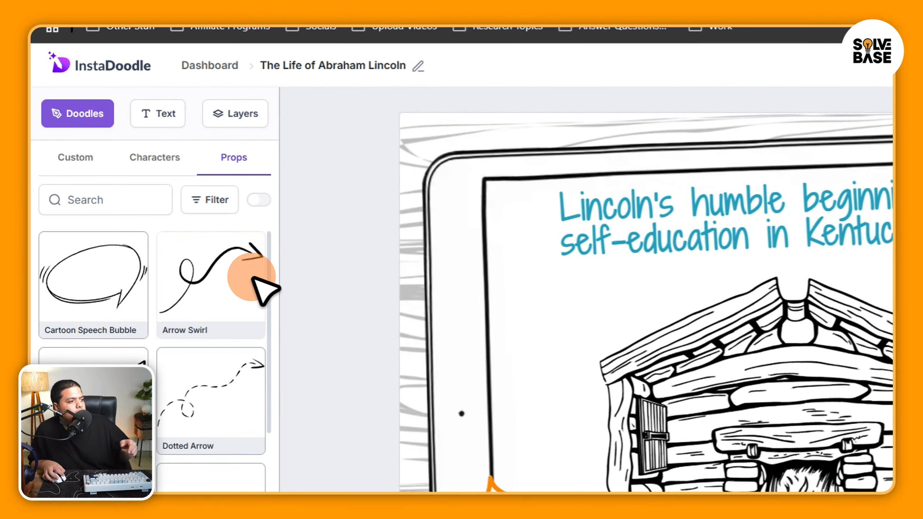
pyautogui.click(255, 280)
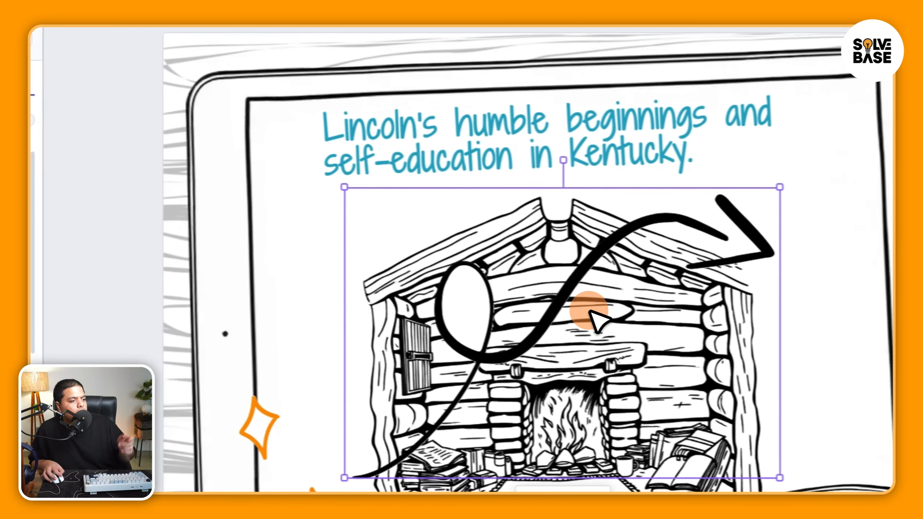
pyautogui.press('Delete')
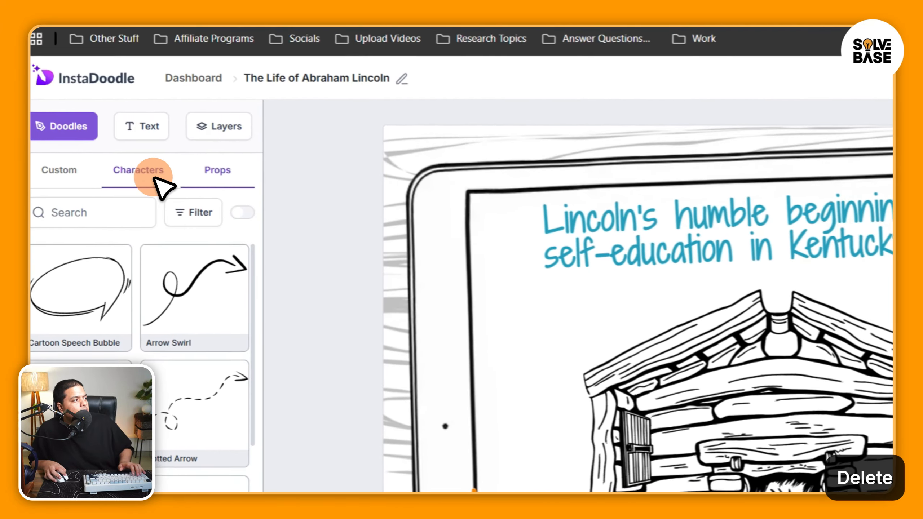
# Browse the characters, show only the colour ones, try to add Business Man - Michael and dismiss the upgrade offer.
pyautogui.scroll(-3, 264, 319)
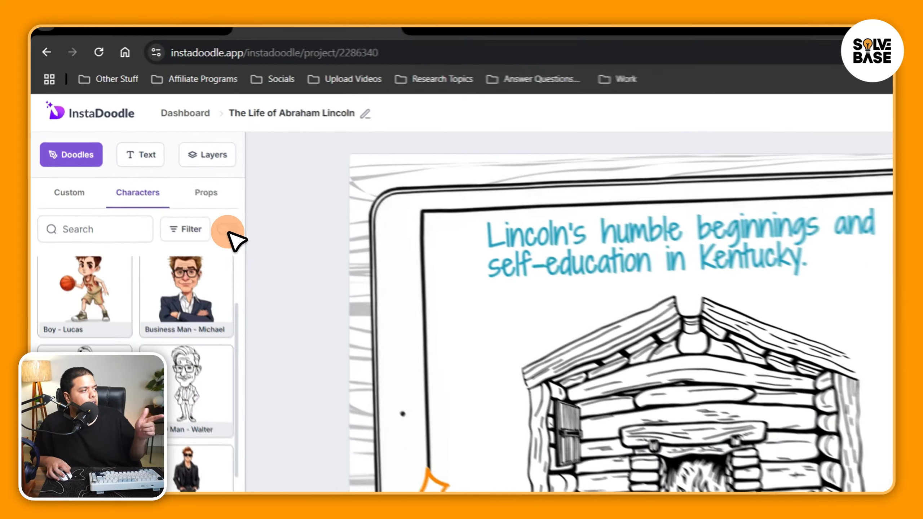
pyautogui.click(144, 158)
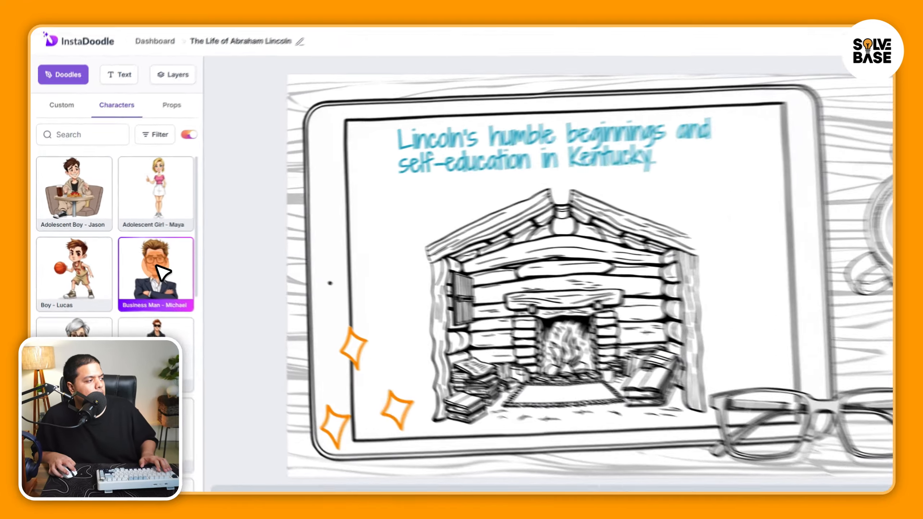
pyautogui.click(127, 251)
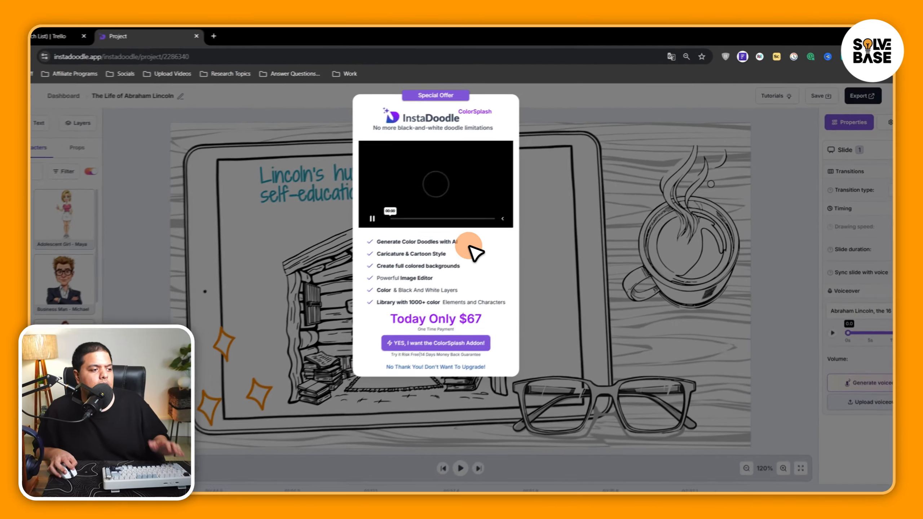
pyautogui.press('Escape')
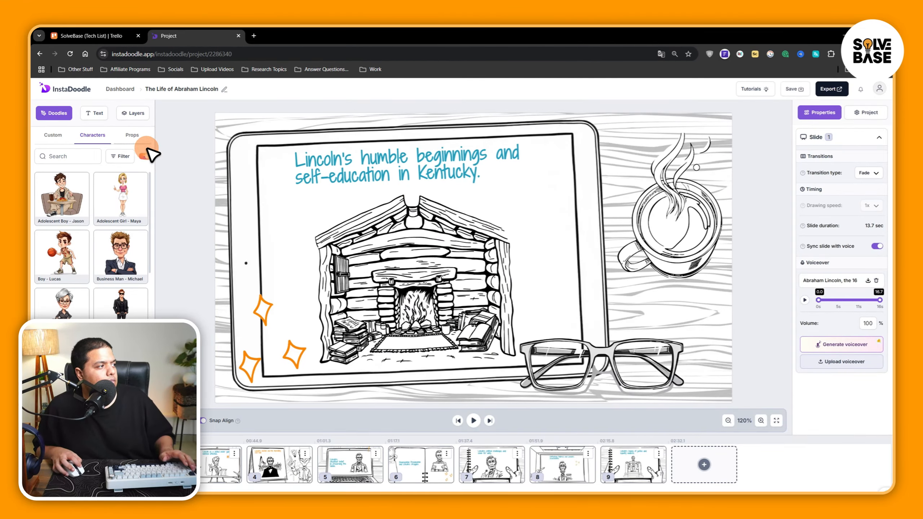
# Add a "Scratch" text, enlarge it to about 147 px, set it in Cabin Sketch and move it over the coffee cup.
pyautogui.click(125, 136)
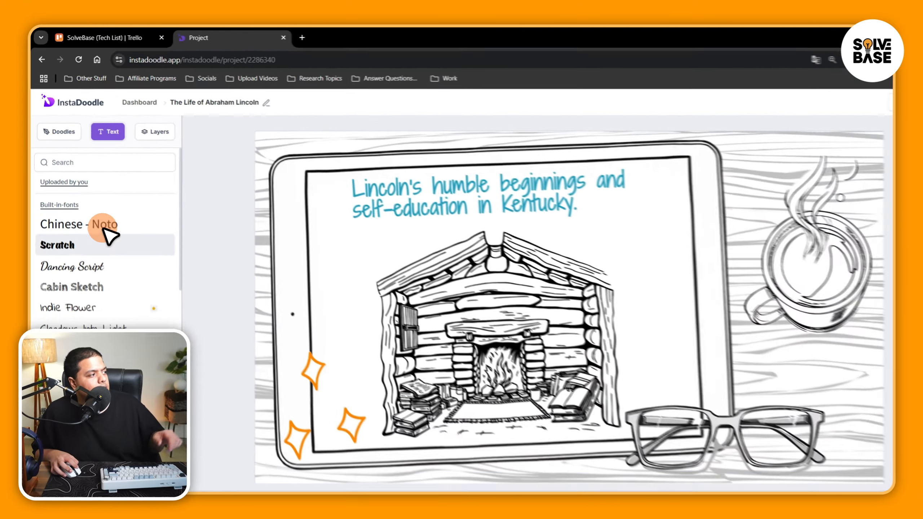
pyautogui.click(68, 212)
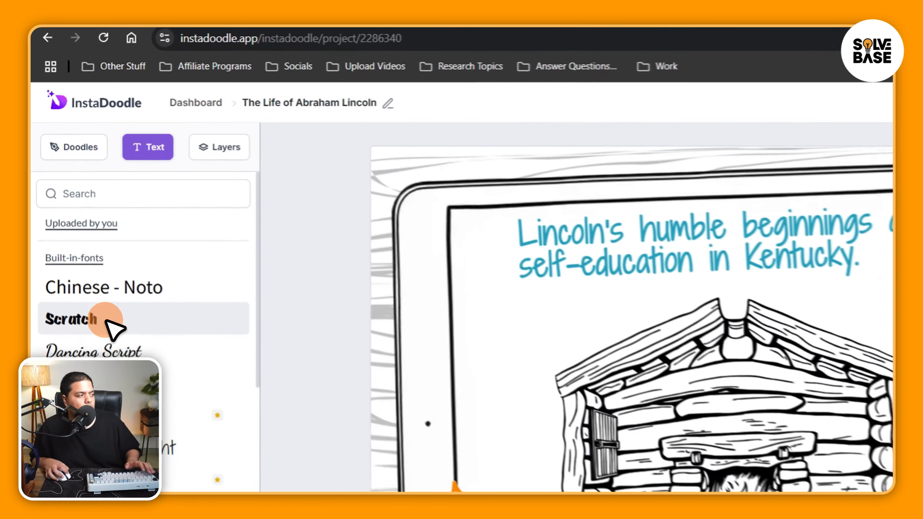
pyautogui.click(73, 208)
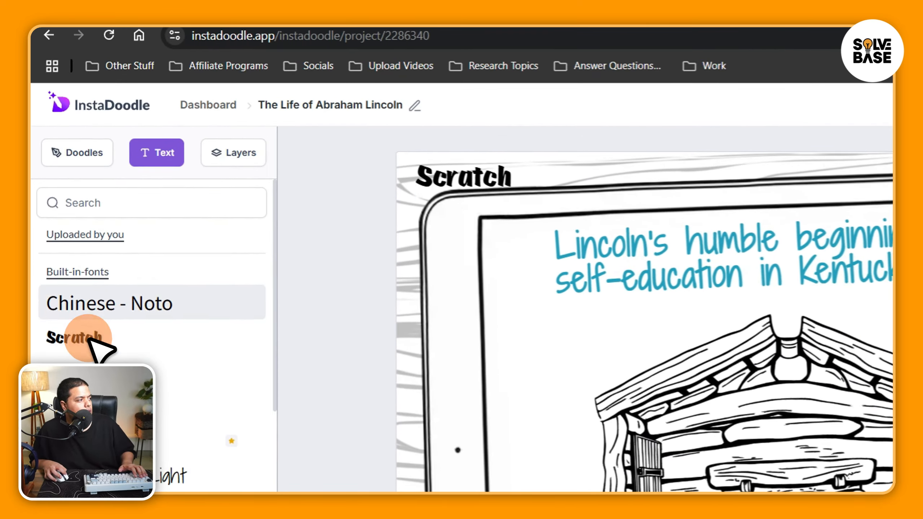
pyautogui.moveTo(495, 192); pyautogui.dragTo(738, 320)
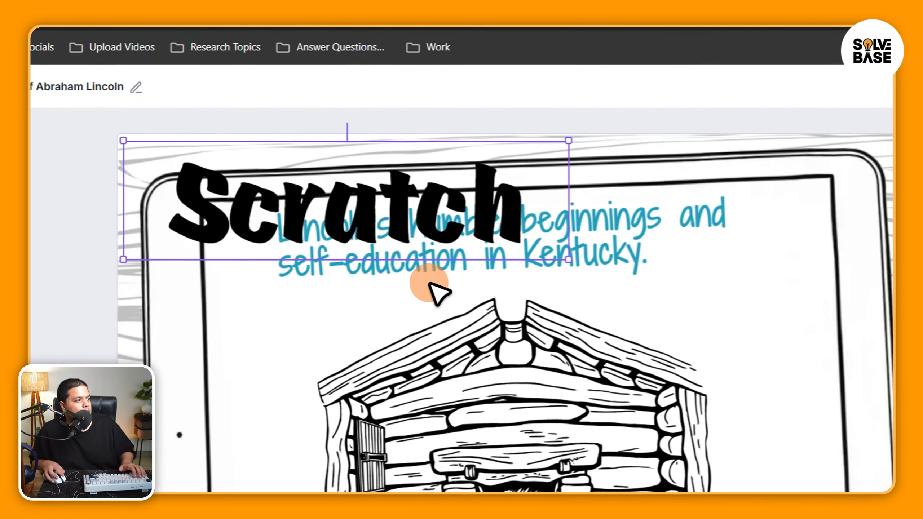
pyautogui.moveTo(436, 215); pyautogui.dragTo(638, 293)
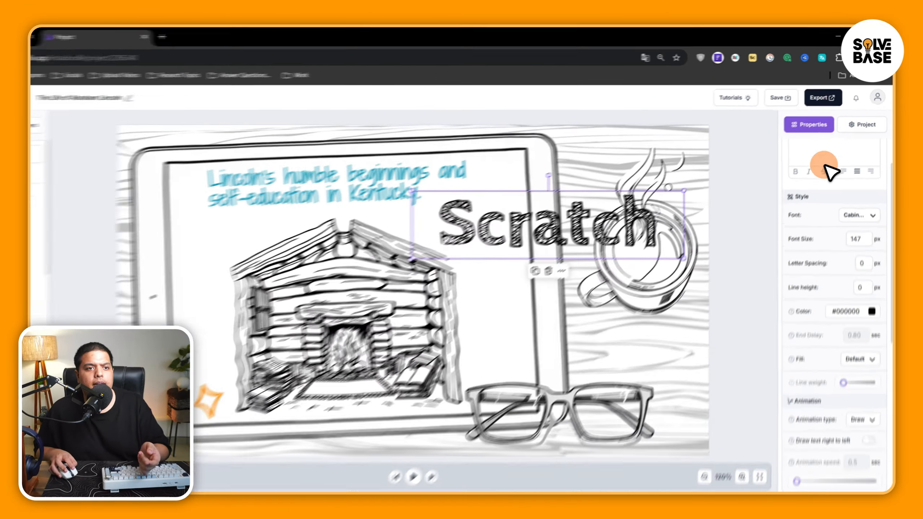
# Open the project settings and the slide's layer list, and try moving the Scratch layer down the stacking order.
pyautogui.click(862, 113)
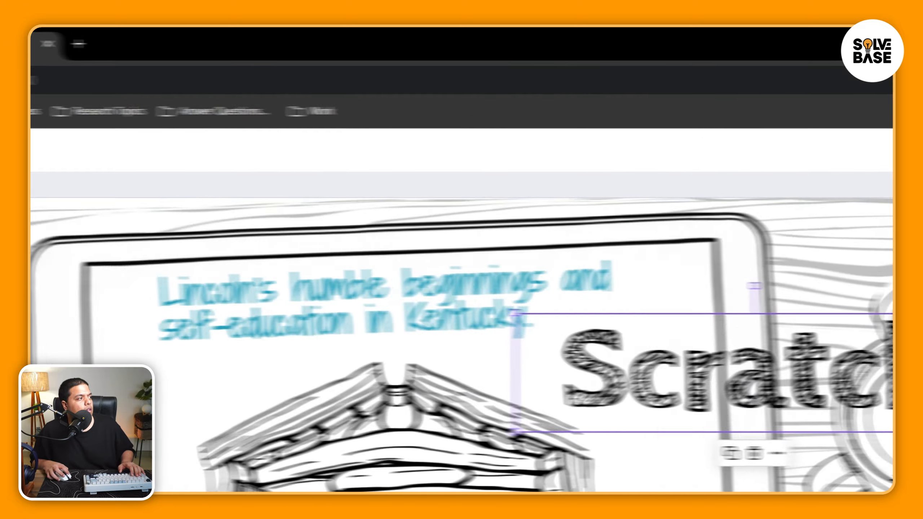
pyautogui.click(180, 198)
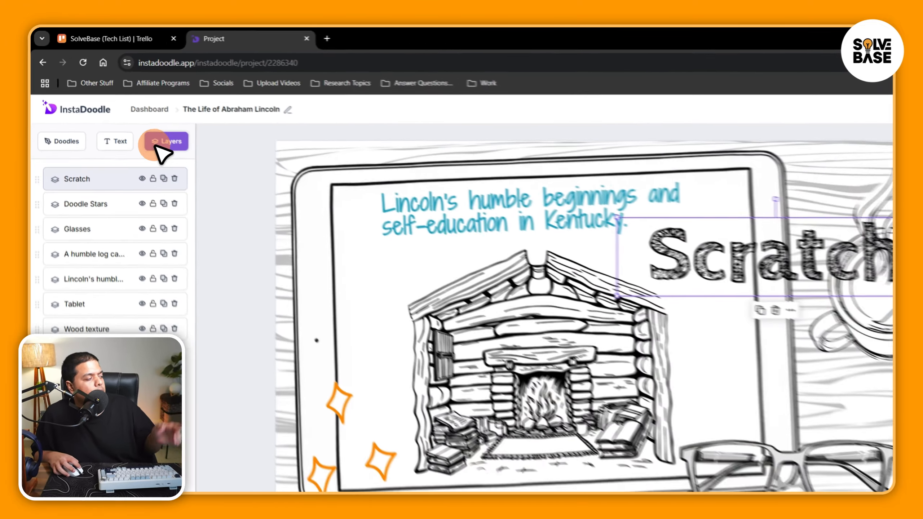
pyautogui.click(53, 257)
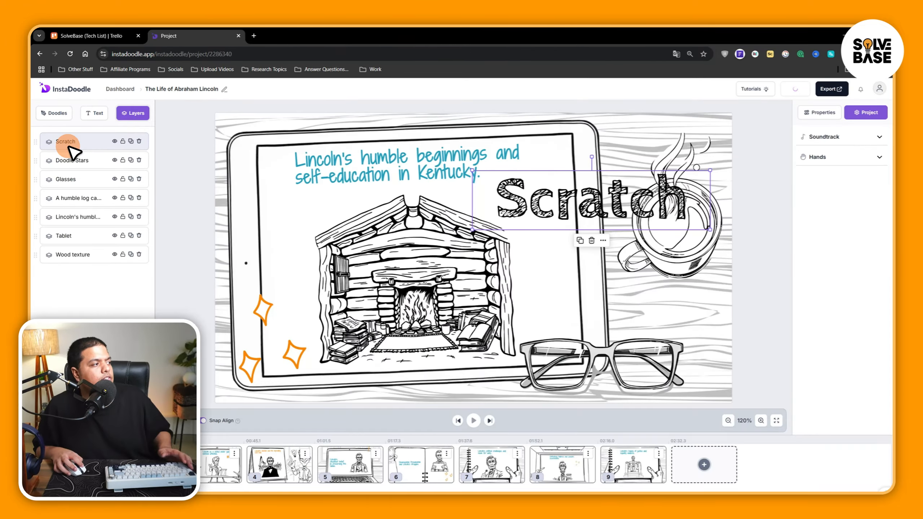
pyautogui.moveTo(41, 147); pyautogui.dragTo(99, 185)
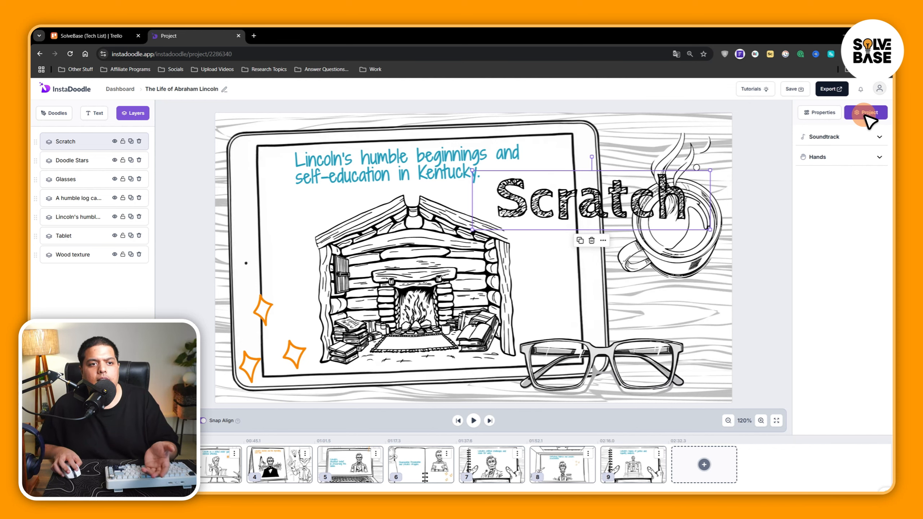
# Examine the soundtrack options, trying both library selection and file upload, and close each without choosing a track.
pyautogui.click(865, 139)
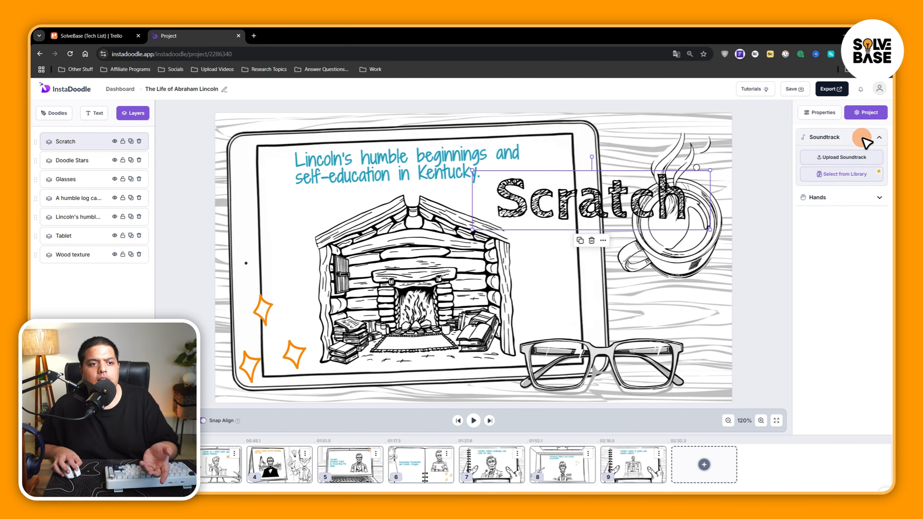
pyautogui.click(849, 176)
pyautogui.click(530, 140)
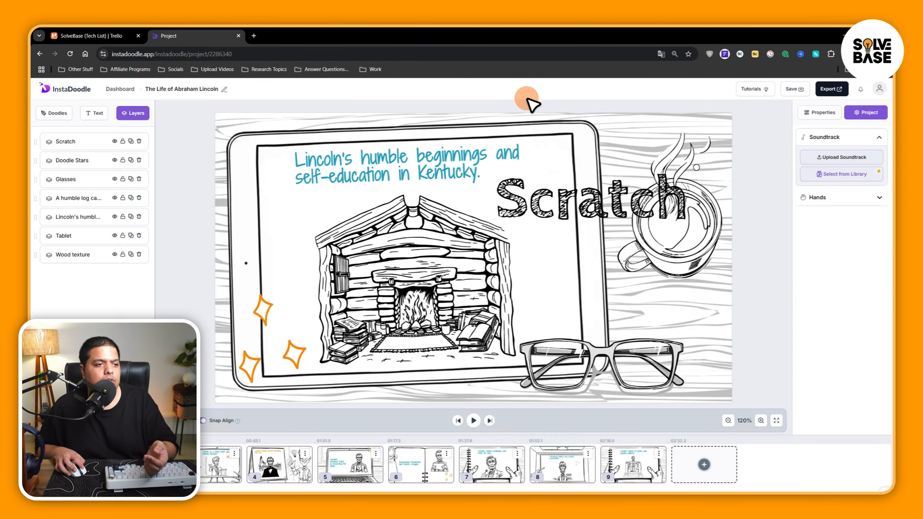
pyautogui.click(851, 158)
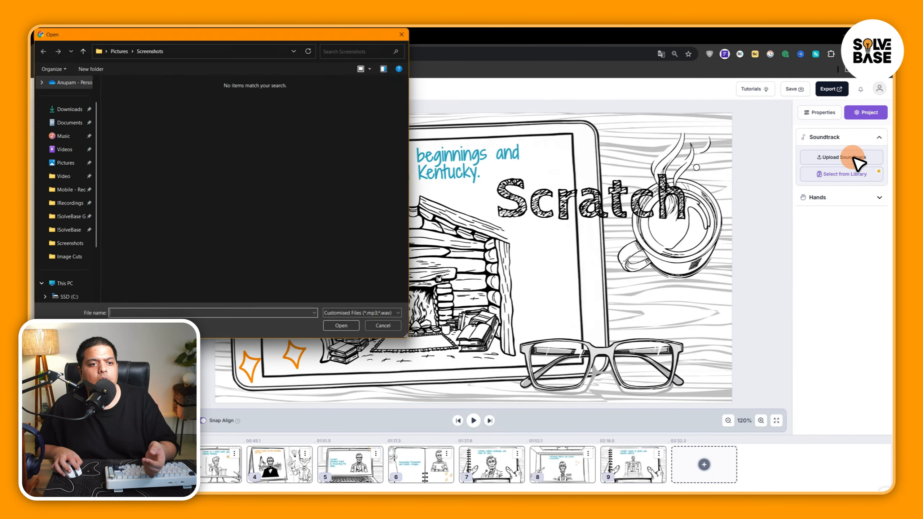
pyautogui.click(385, 327)
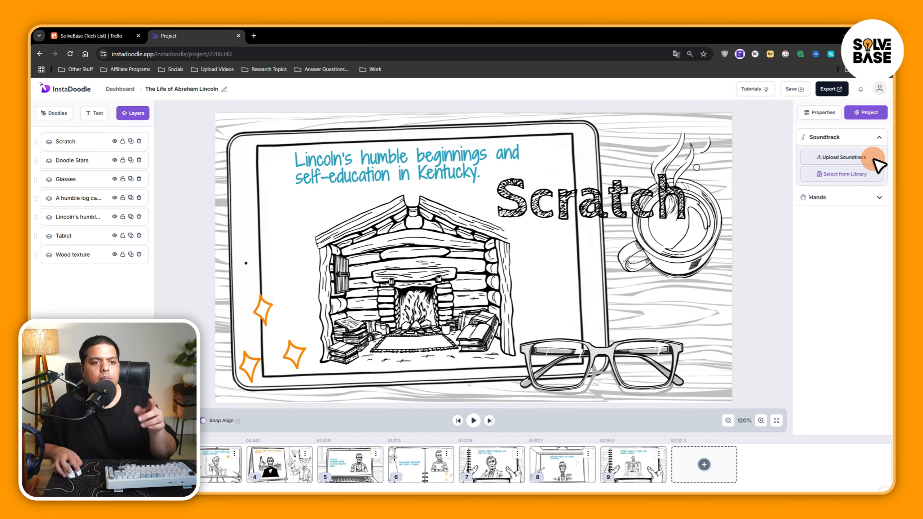
# Look through the drawing hand styles down to Santa Hand, and collapse the hands and soundtrack settings.
pyautogui.click(849, 198)
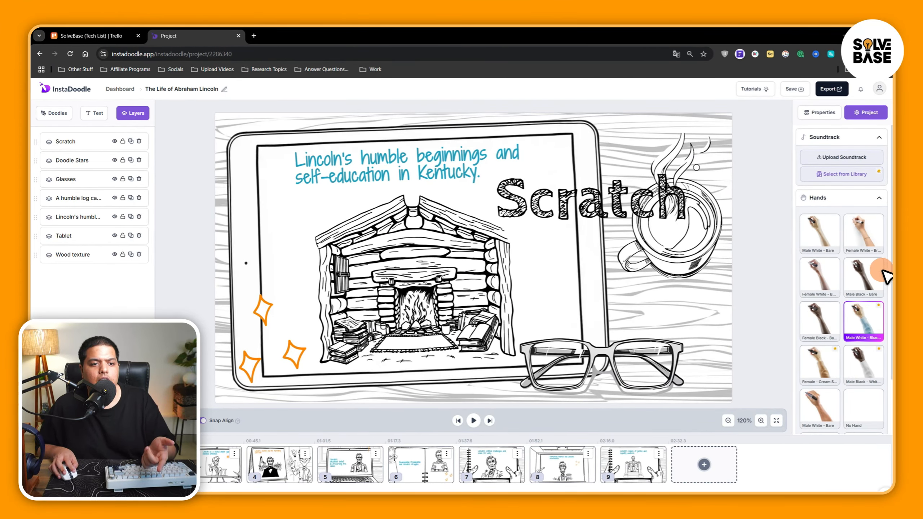
pyautogui.scroll(-3, 883, 288)
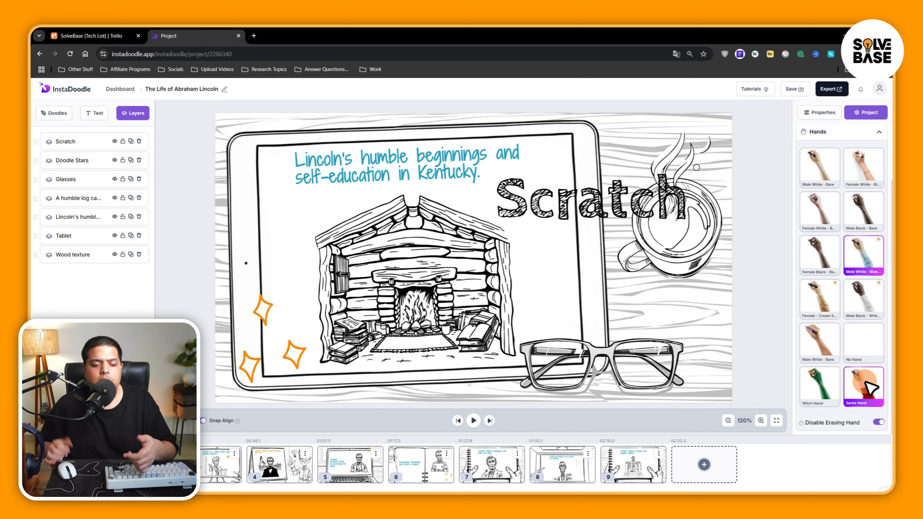
pyautogui.scroll(3, 870, 269)
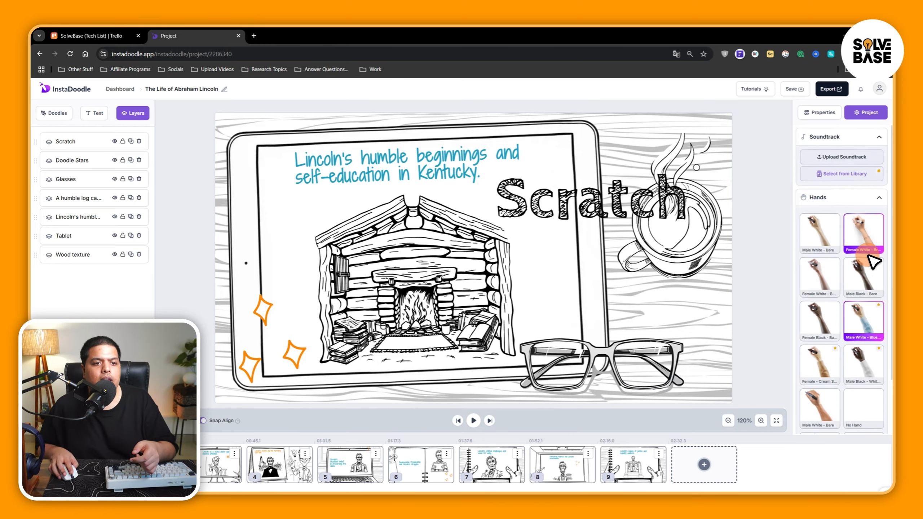
pyautogui.click(881, 194)
pyautogui.click(885, 137)
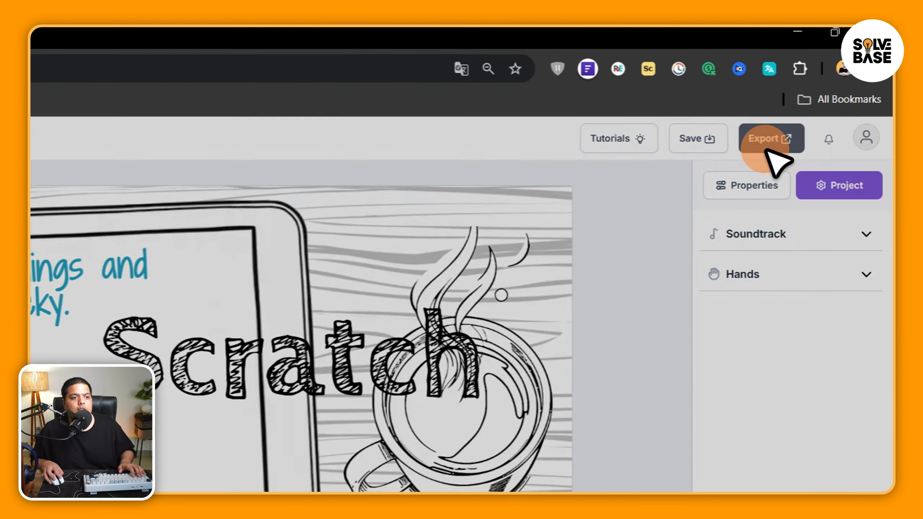
# Show the video export options with their render resolutions and close them without rendering.
pyautogui.click(831, 89)
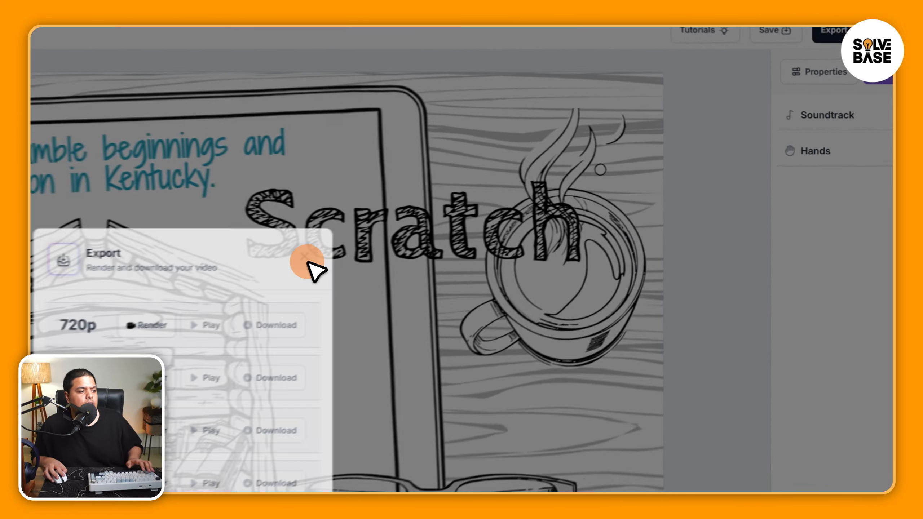
pyautogui.click(530, 219)
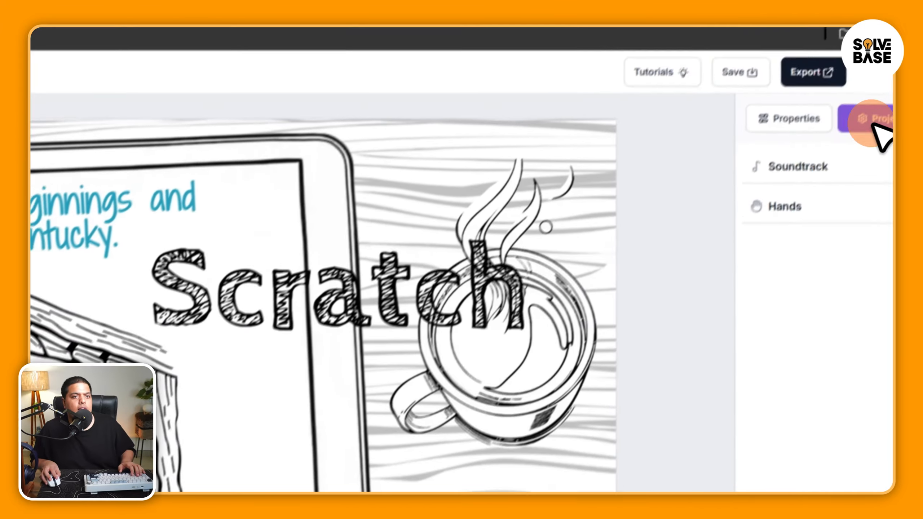
# Check the account's remaining credits and return to the dashboard's project list.
pyautogui.click(880, 89)
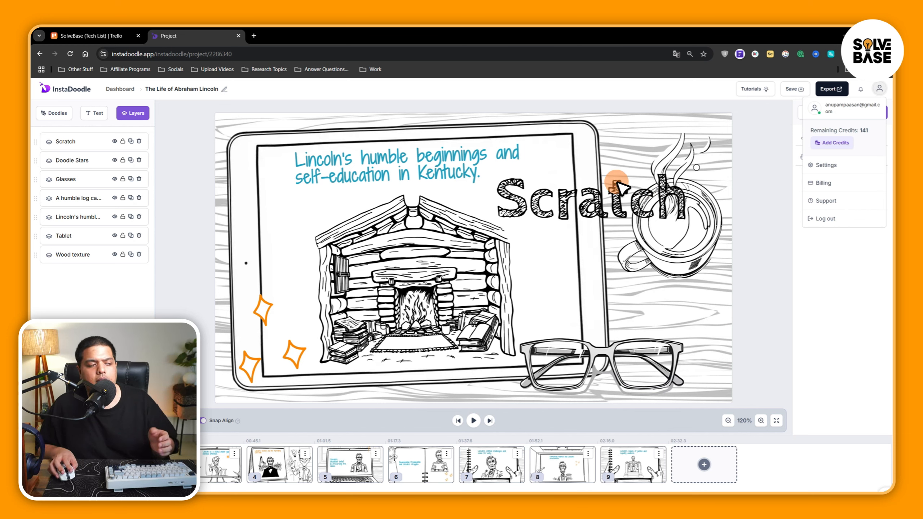
pyautogui.click(124, 89)
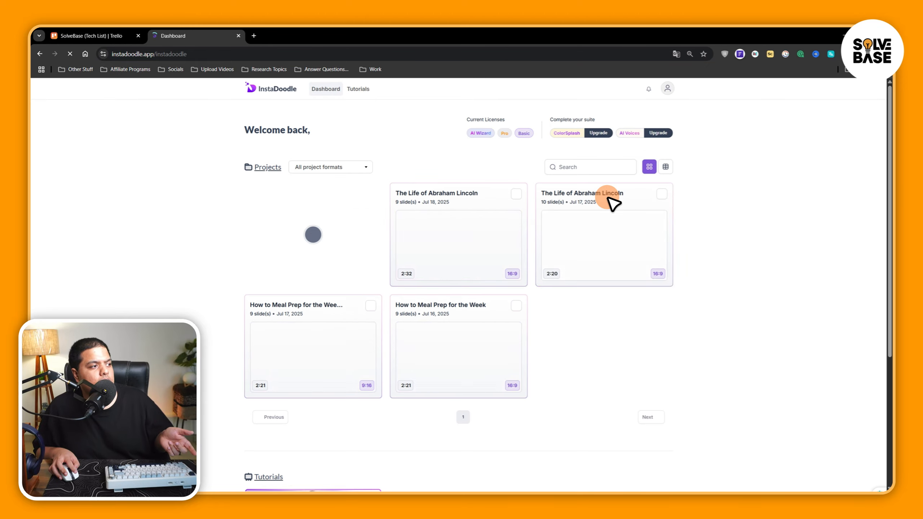
# Examine the resize-and-duplicate formats for the nine-slide The Life of Abraham Lincoln project, including Instagram Story 9:16, close them without duplicating, and review the project's other actions.
pyautogui.click(516, 193)
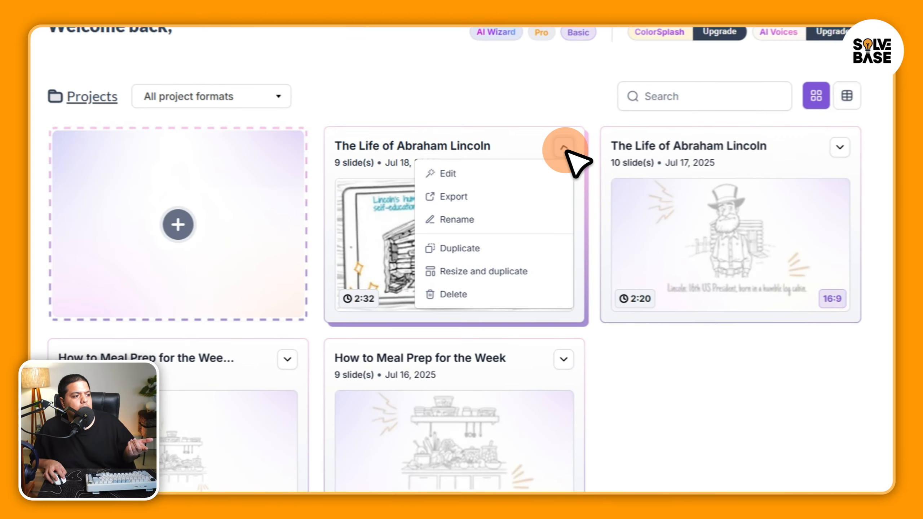
pyautogui.click(490, 274)
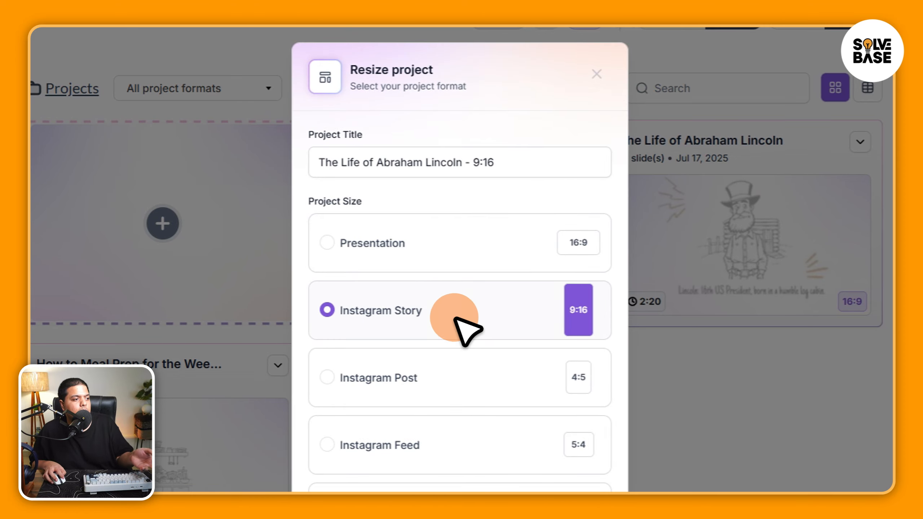
pyautogui.click(493, 398)
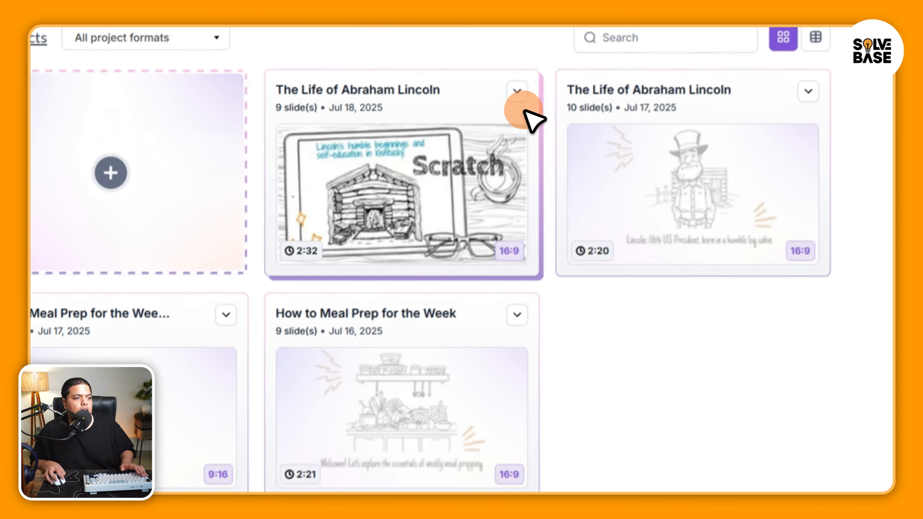
pyautogui.click(517, 92)
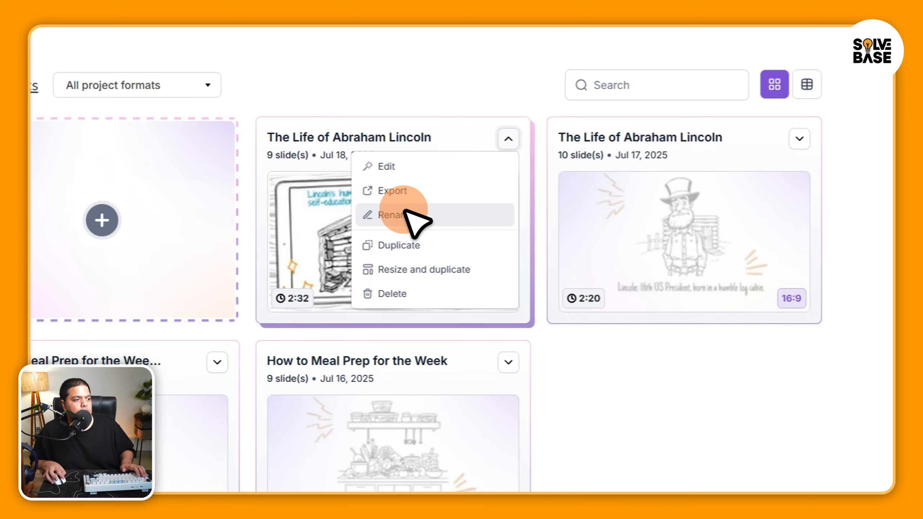
pyautogui.click(457, 347)
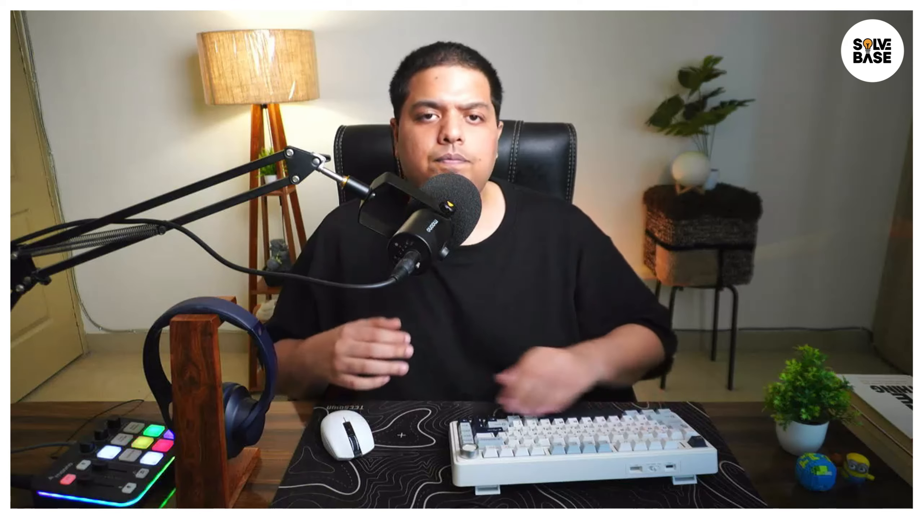